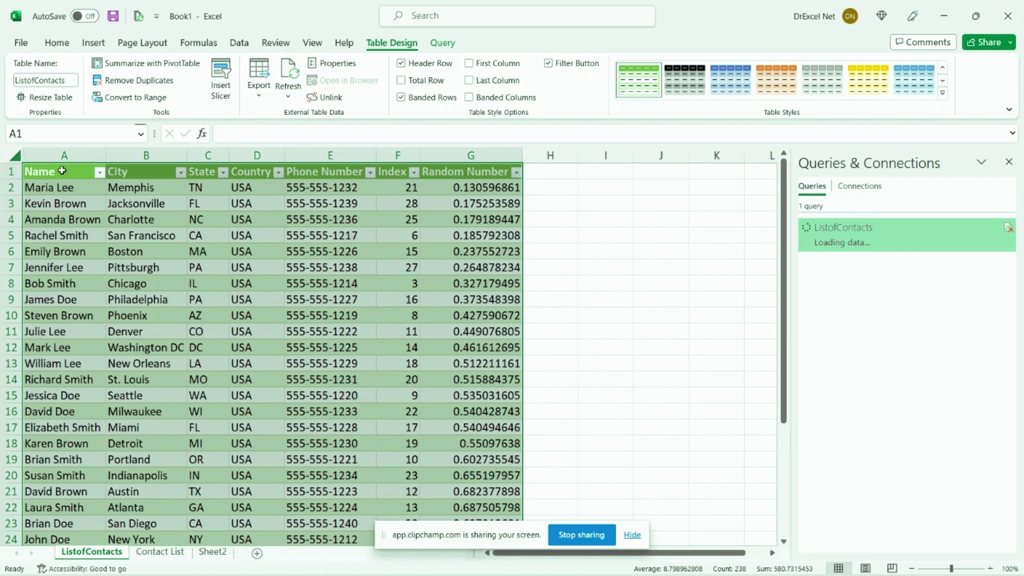
Refresh the ListofContacts table four times so the contacts reshuffle into a new order each time.
{"action": "left_click", "coordinate": [160, 174]}
{"action": "right_click", "coordinate": [160, 177]}
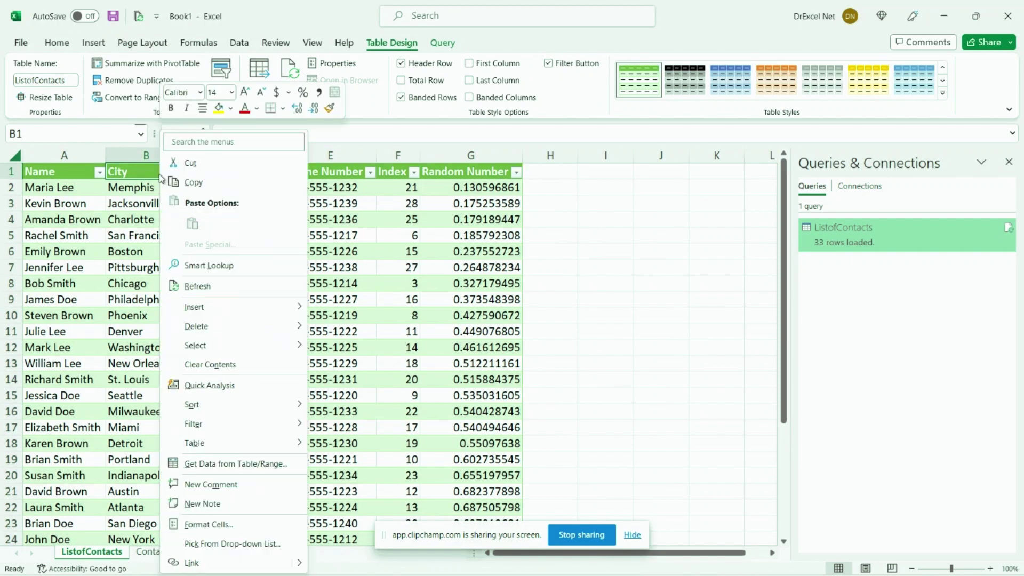
{"action": "left_click", "coordinate": [193, 286]}
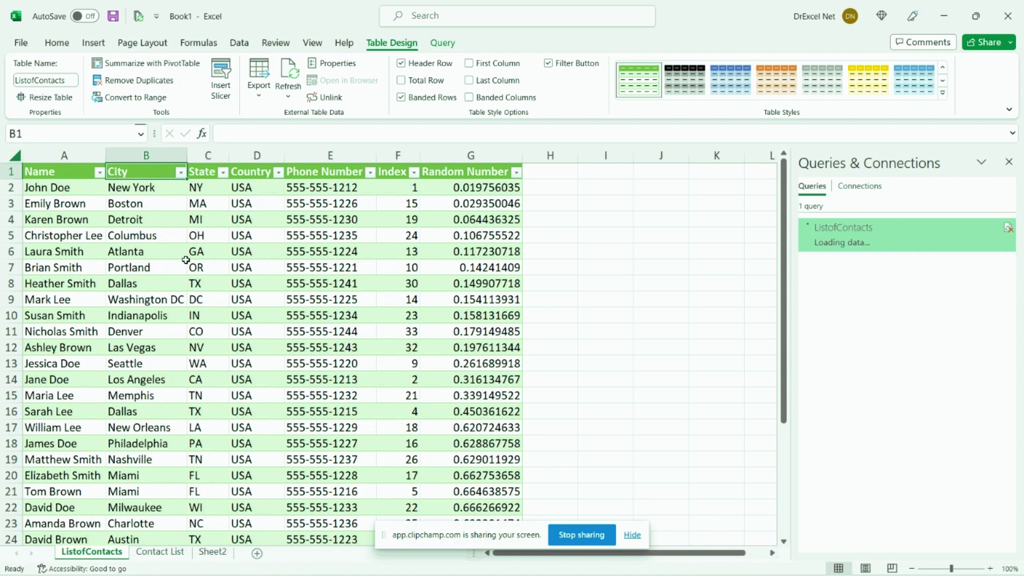
{"action": "right_click", "coordinate": [147, 172]}
{"action": "left_click", "coordinate": [193, 287]}
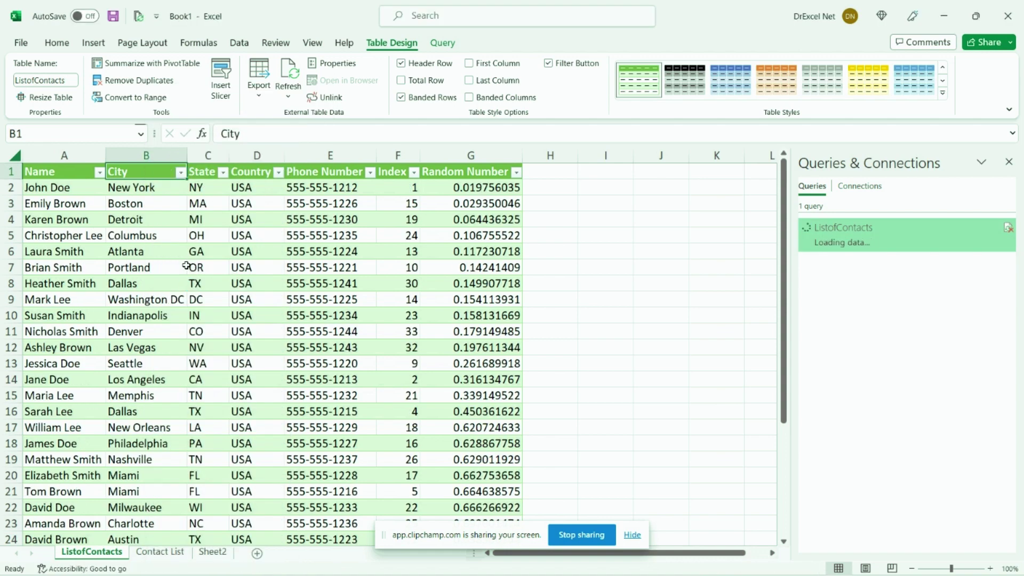
{"action": "right_click", "coordinate": [155, 176]}
{"action": "left_click", "coordinate": [193, 286]}
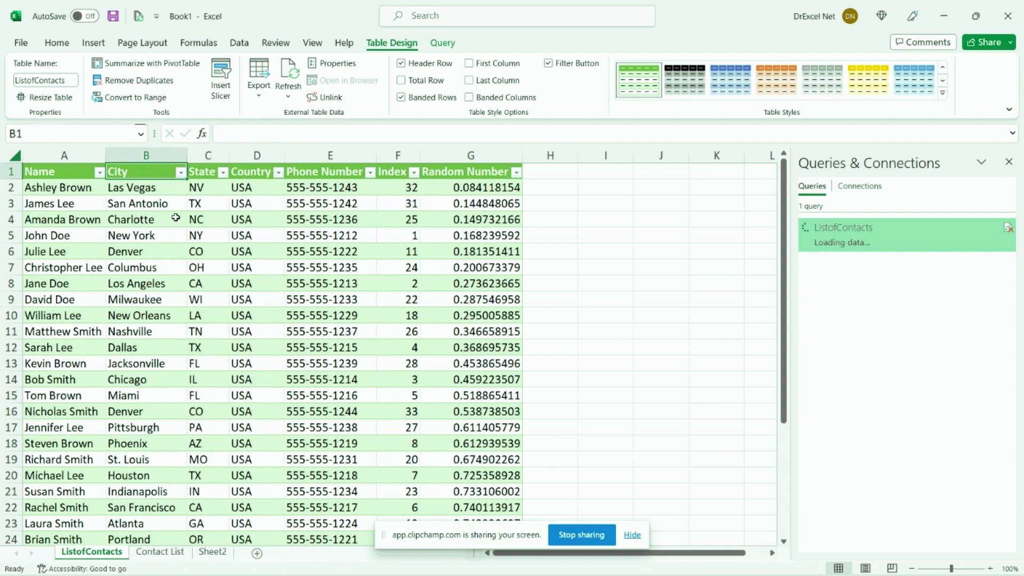
{"action": "right_click", "coordinate": [153, 164]}
{"action": "left_click", "coordinate": [200, 286]}
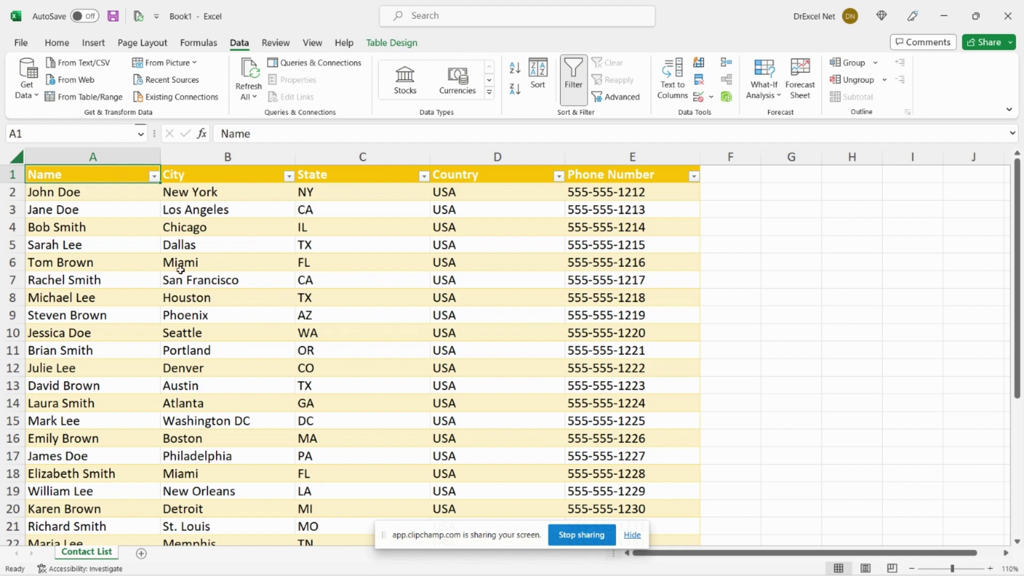
Show Queries & Connections and load the contact table into Power Query with From Table/Range.
{"action": "scroll", "coordinate": [181, 271], "scroll_direction": "down", "scroll_amount": 5}
{"action": "scroll", "coordinate": [240, 277], "scroll_direction": "up", "scroll_amount": 5}
{"action": "key", "text": "alt+a"}
{"action": "key", "text": "o"}
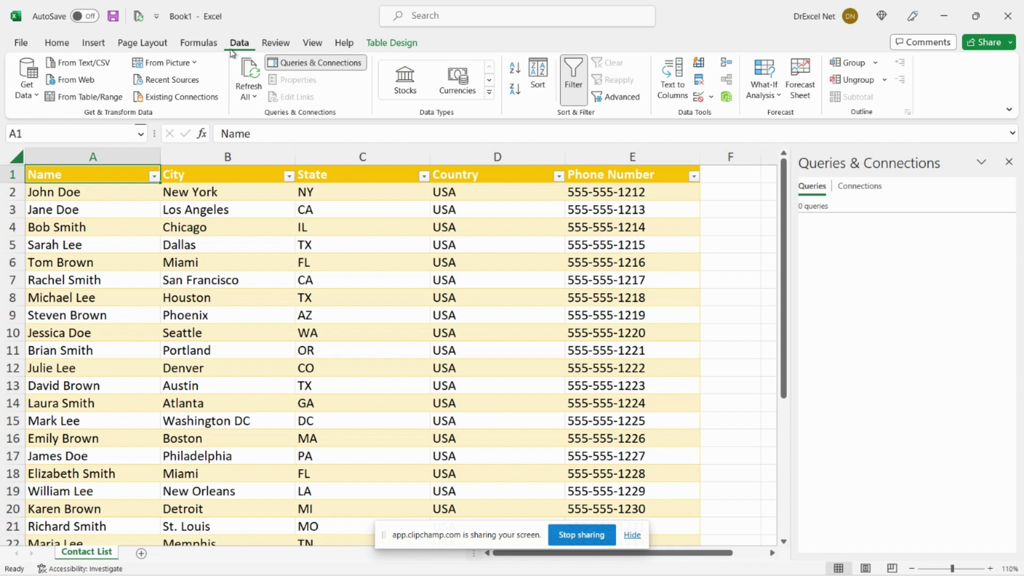
{"action": "left_click", "coordinate": [113, 96]}
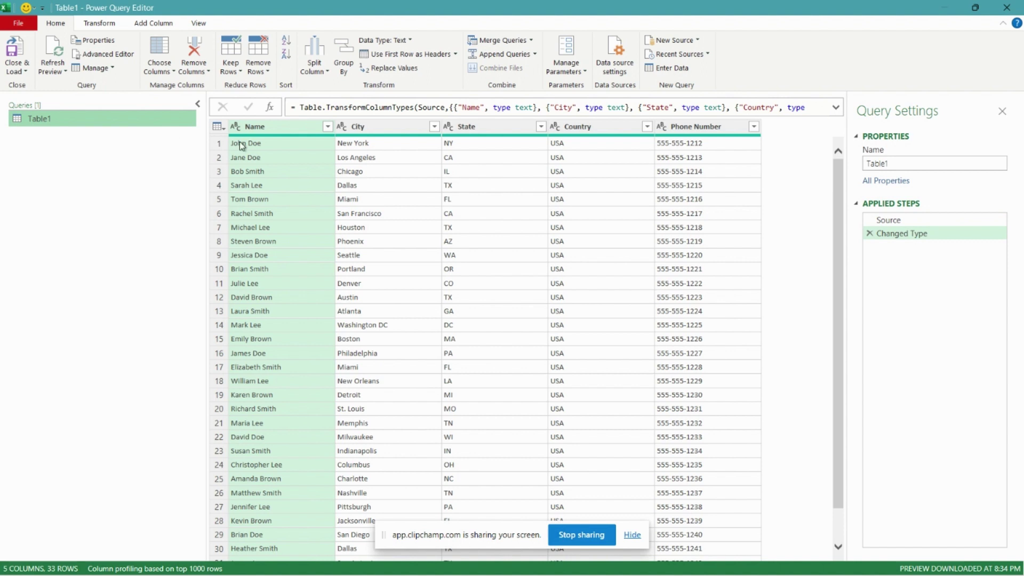
Change the query name from Table1 to ListofContacts in Query Settings.
{"action": "left_click", "coordinate": [874, 164]}
{"action": "double_click", "coordinate": [874, 164]}
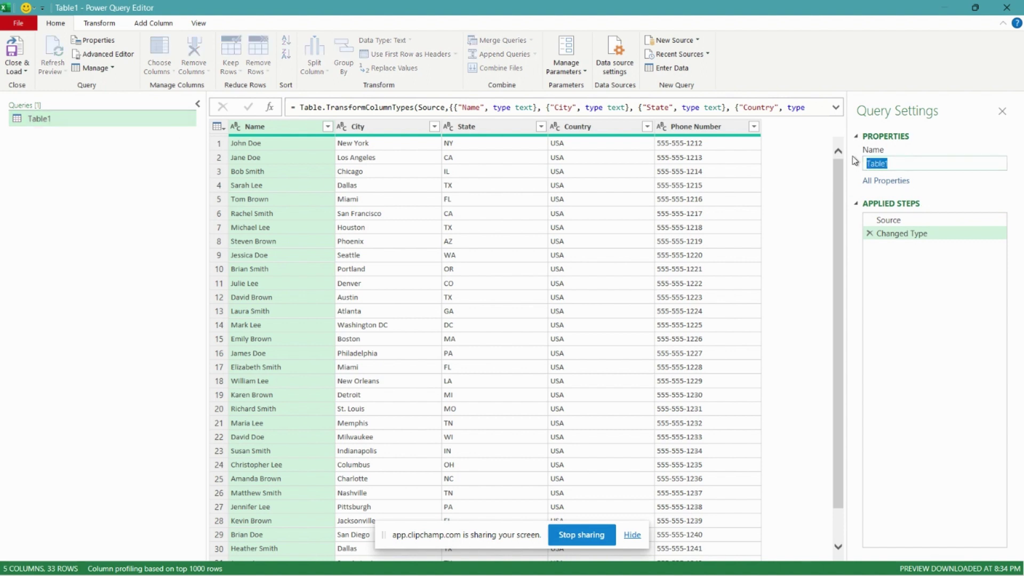
{"action": "type", "text": "ListofContacts"}
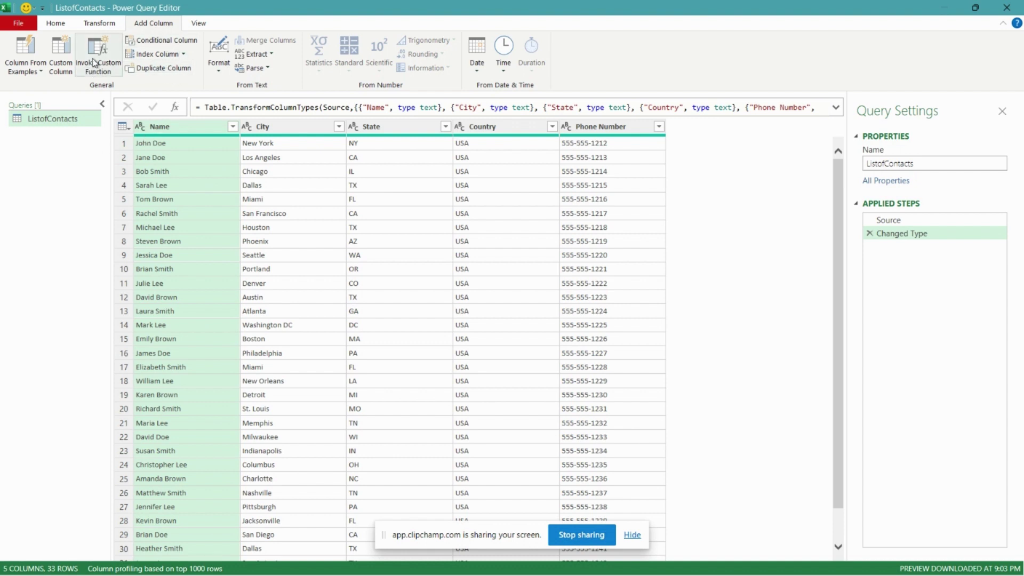
Add a custom column named Random Number with the formula Number.Random().
{"action": "left_click", "coordinate": [60, 56]}
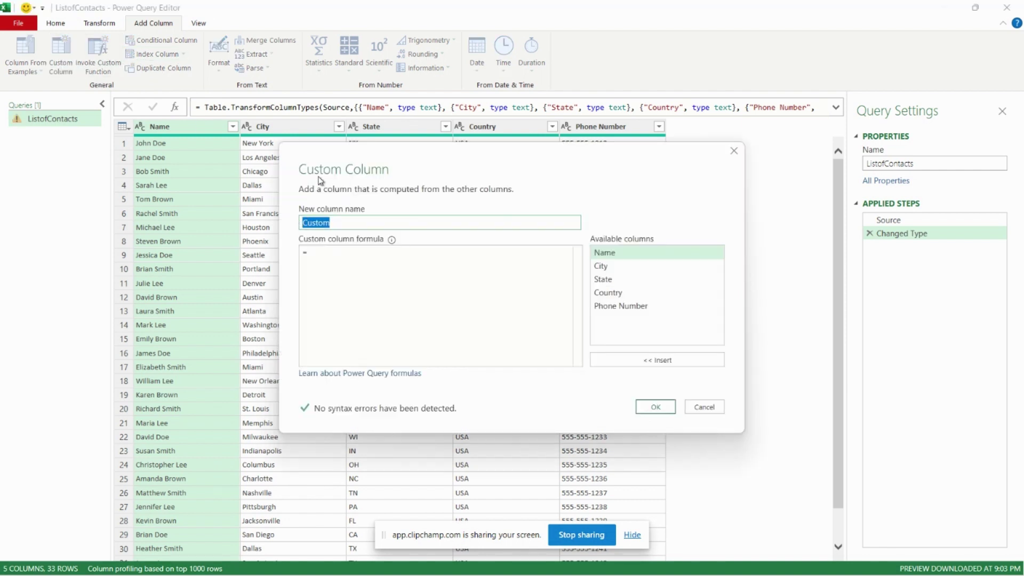
{"action": "type", "text": "Random NUm"}
{"action": "key", "text": "BackSpace"}
{"action": "key", "text": "BackSpace"}
{"action": "key", "text": "BackSpace"}
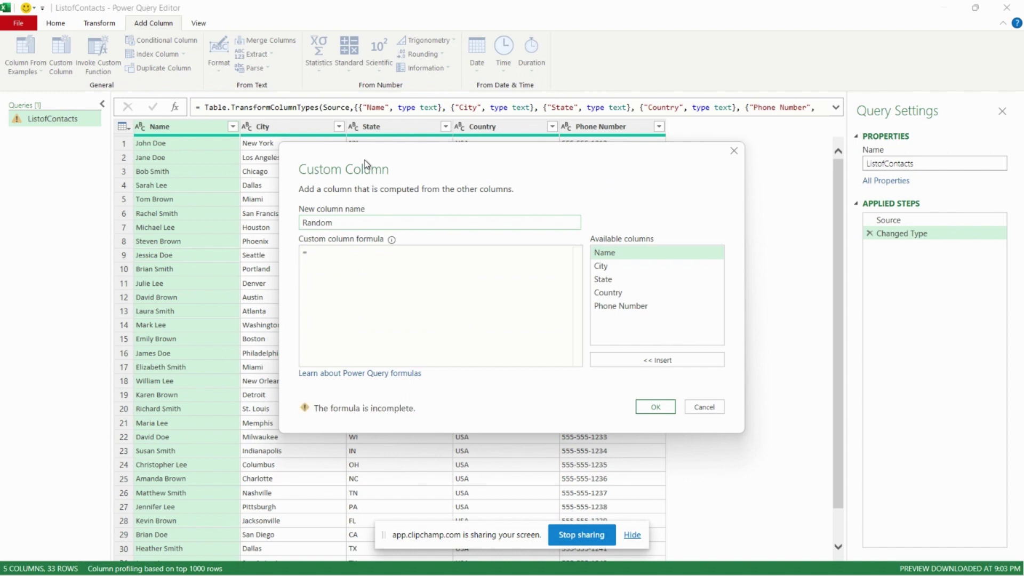
{"action": "type", "text": "Number"}
{"action": "left_click", "coordinate": [501, 329]}
{"action": "type", "text": "Number.Ra"}
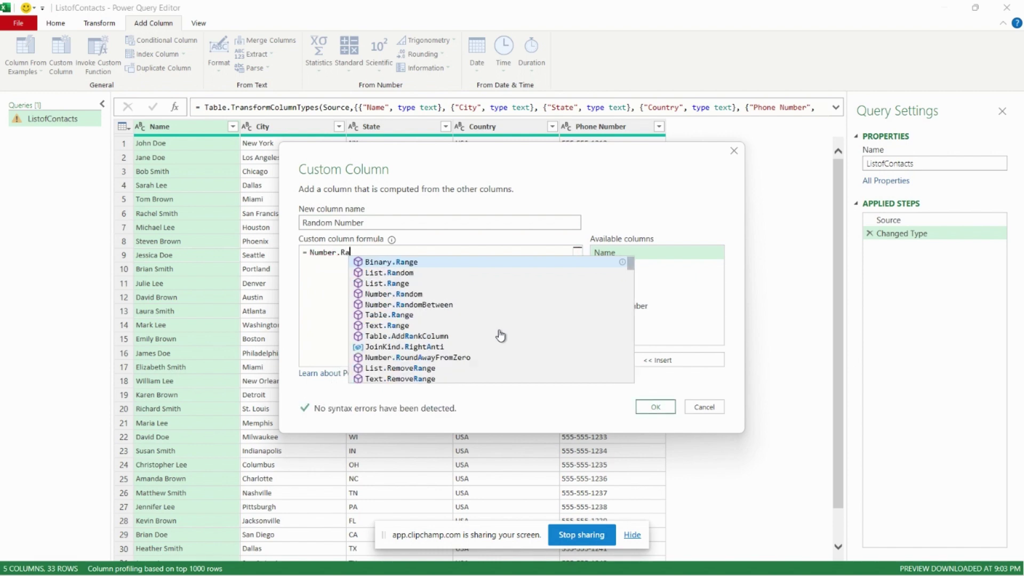
{"action": "type", "text": "ndom()"}
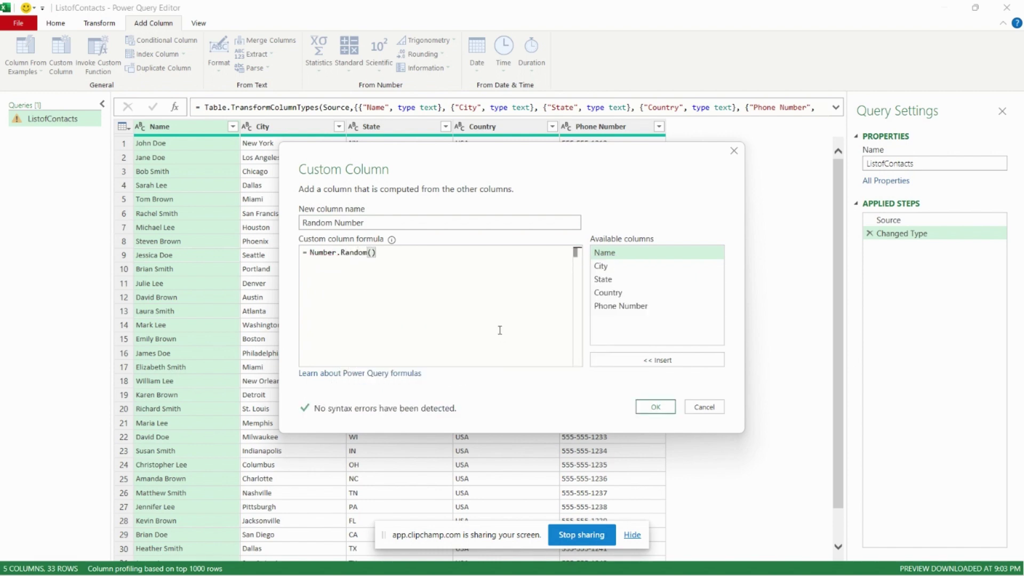
{"action": "left_click", "coordinate": [668, 408]}
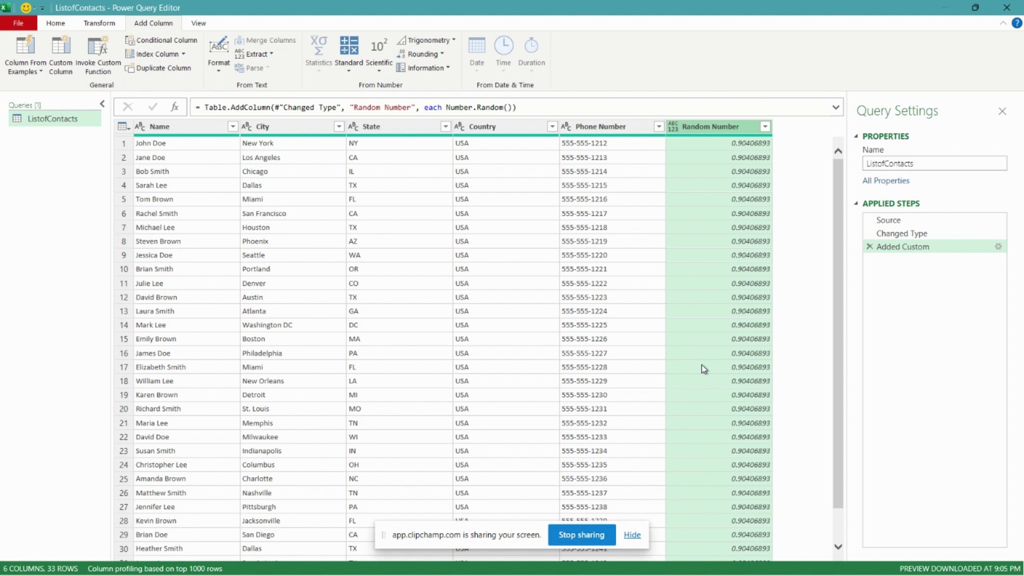
Delete the Added Custom step and add an Index column starting from 1.
{"action": "left_click", "coordinate": [869, 247]}
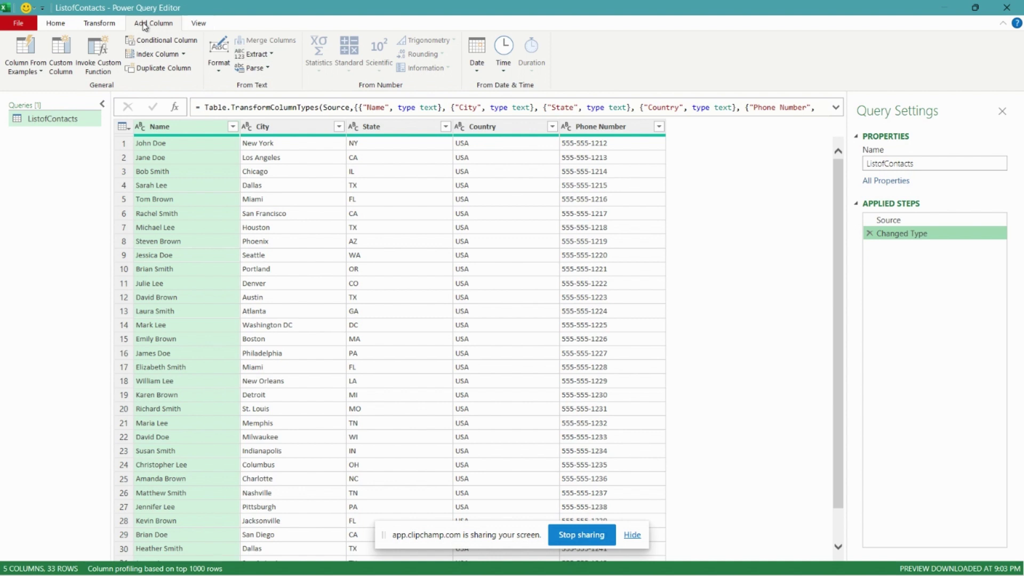
{"action": "left_click", "coordinate": [181, 55]}
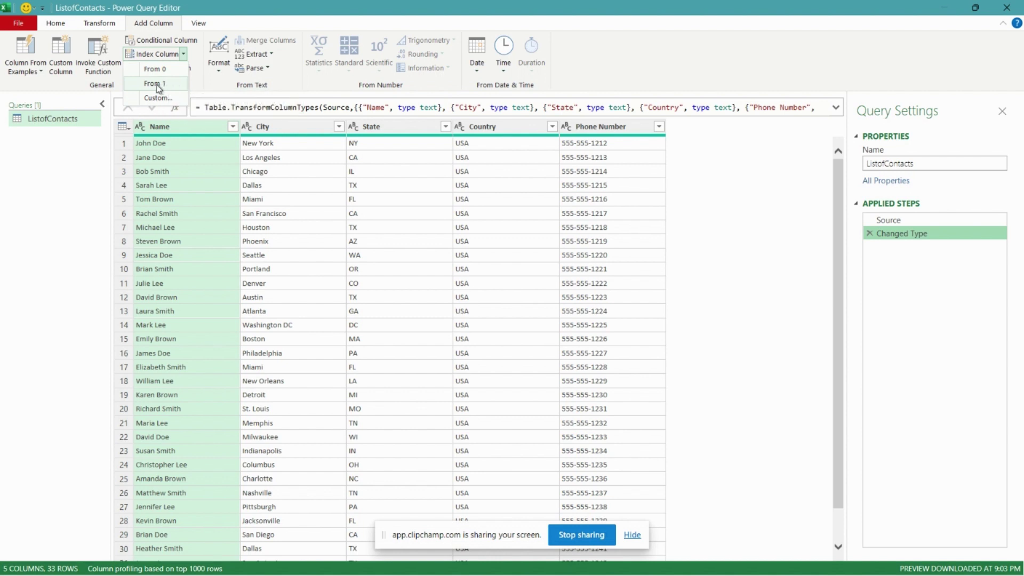
{"action": "left_click", "coordinate": [157, 84]}
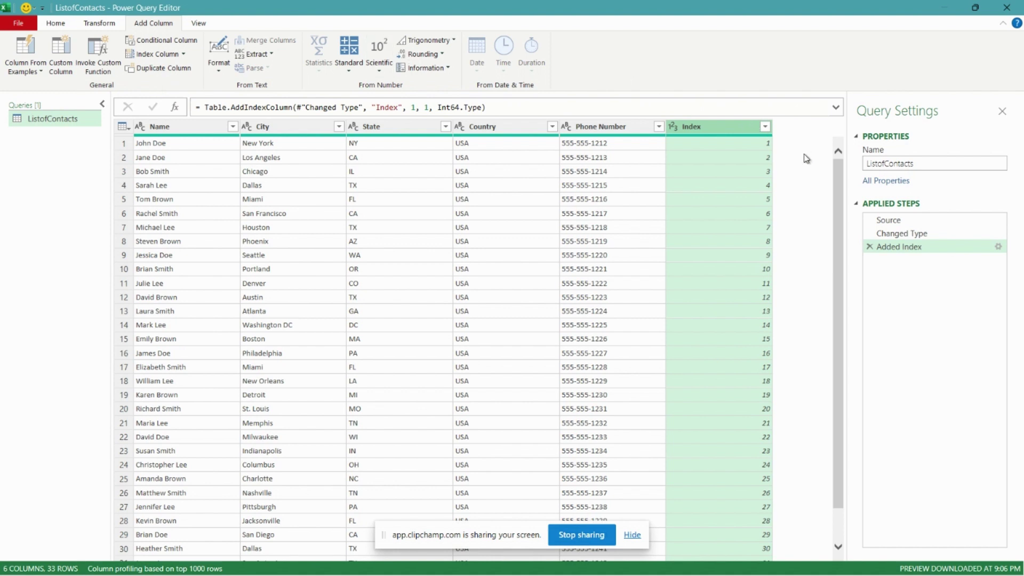
{"action": "scroll", "coordinate": [806, 159], "scroll_direction": "down", "scroll_amount": 1}
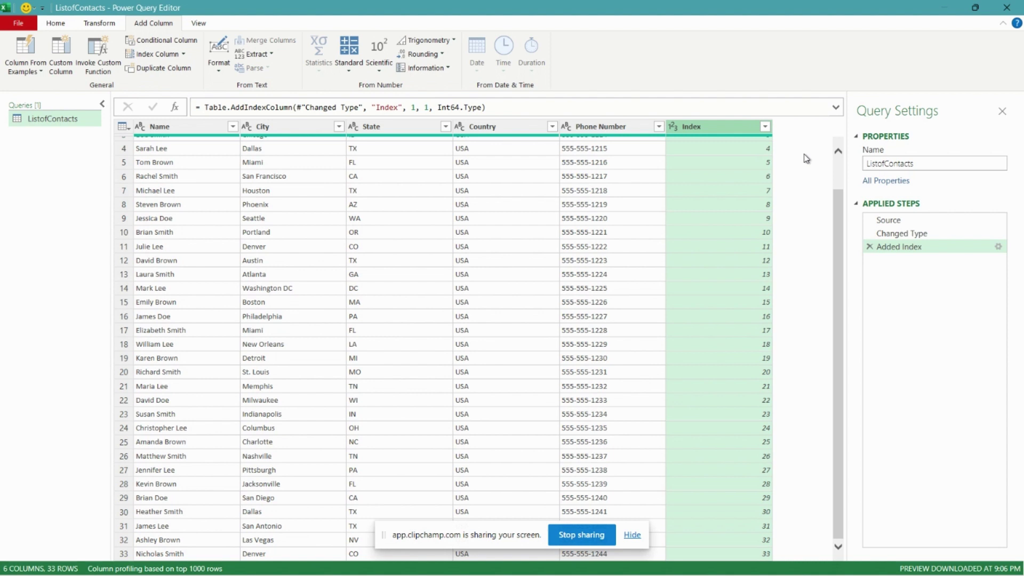
{"action": "scroll", "coordinate": [807, 158], "scroll_direction": "up", "scroll_amount": 1}
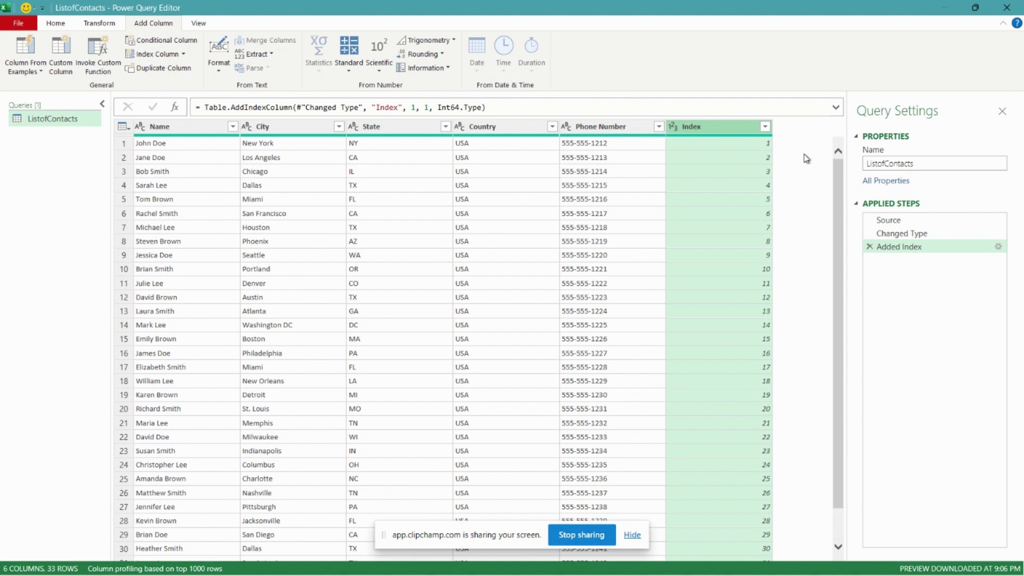
Add a Random Number custom column using Number.Random() after the Index column.
{"action": "left_click", "coordinate": [60, 56]}
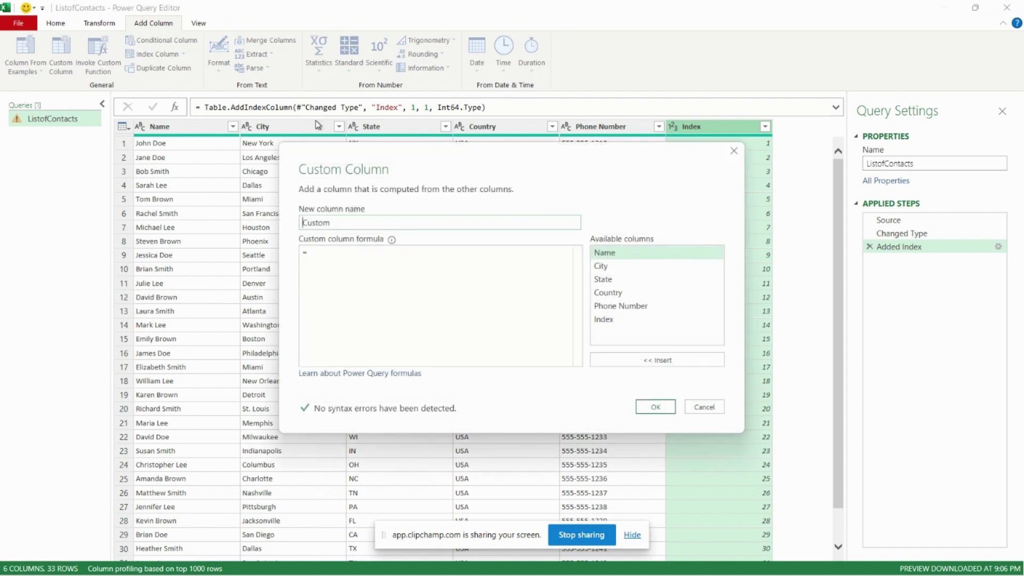
{"action": "left_click_drag", "start_coordinate": [336, 222], "coordinate": [291, 220]}
{"action": "type", "text": "Random Number"}
{"action": "left_click", "coordinate": [350, 256]}
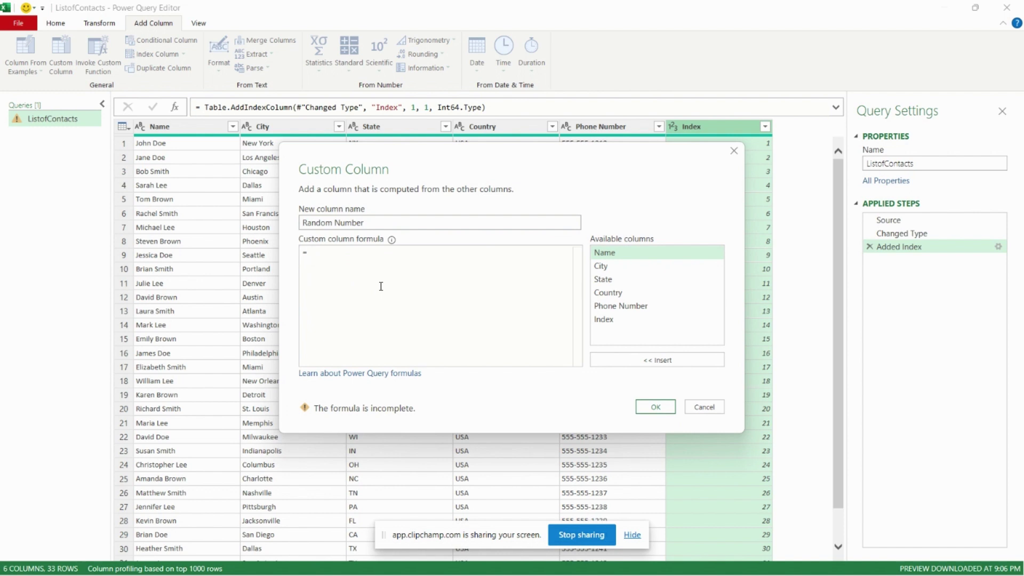
{"action": "type", "text": "Number.Rando"}
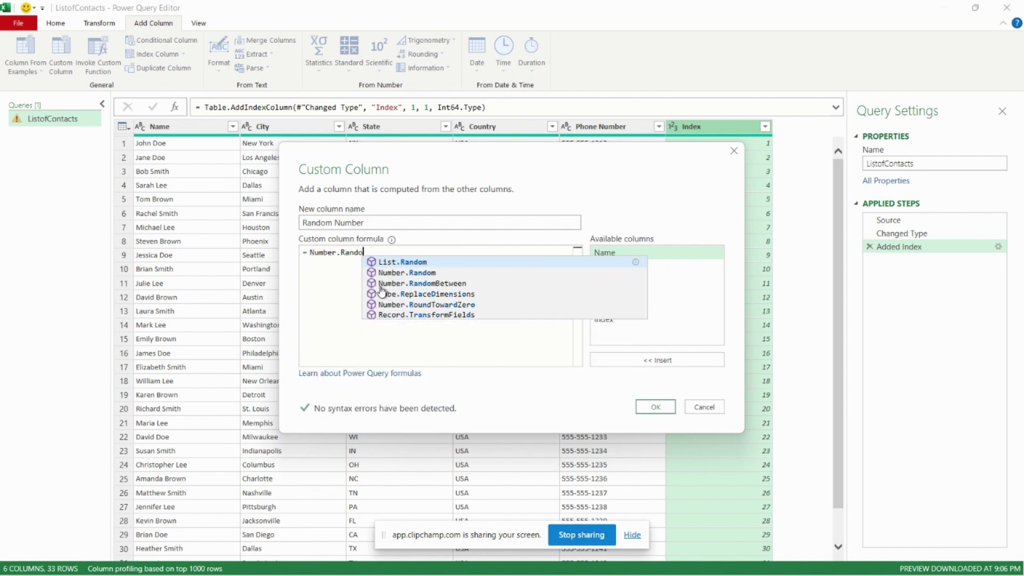
{"action": "type", "text": "m()"}
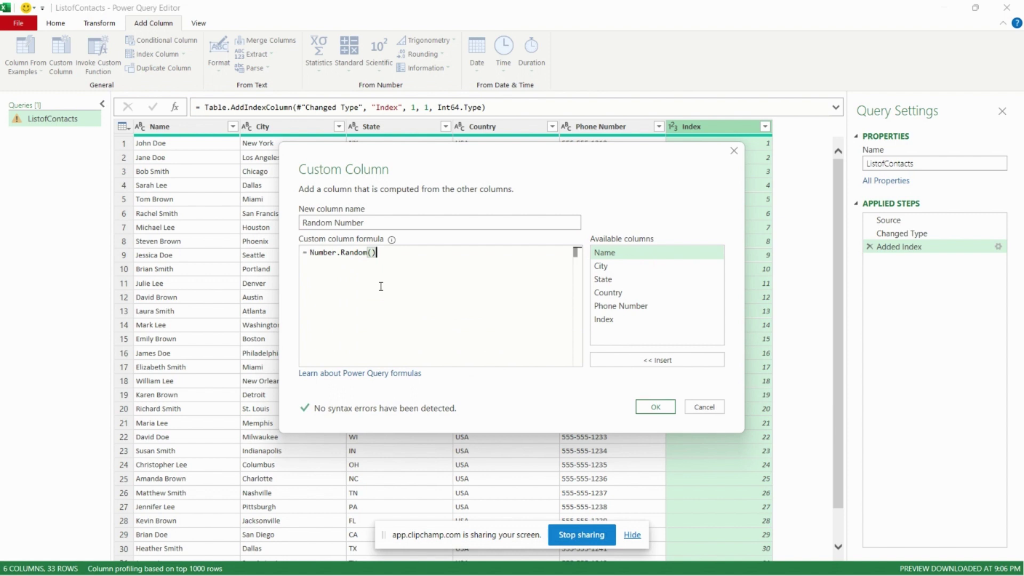
{"action": "left_click", "coordinate": [659, 407]}
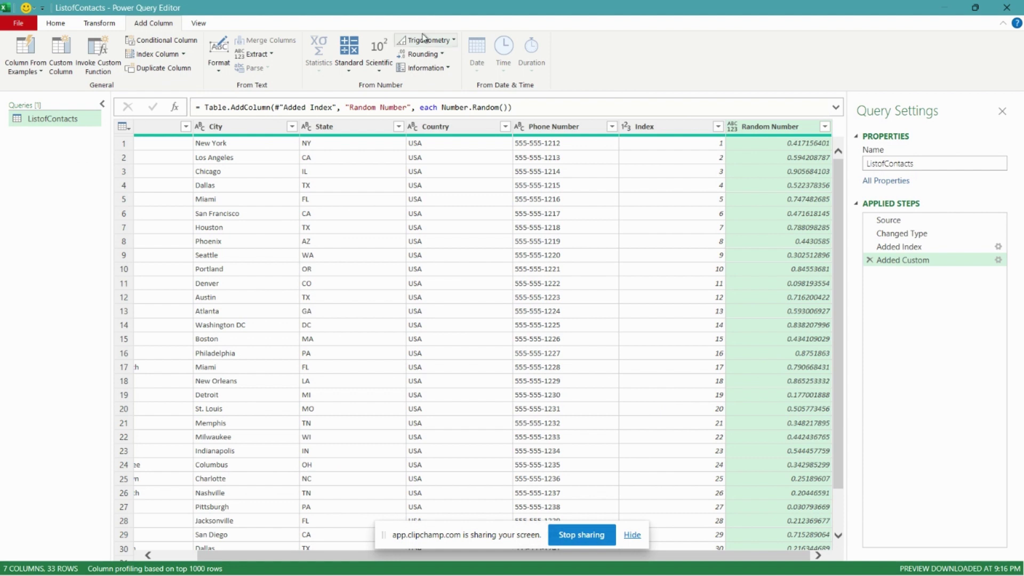
Sort the contact rows ascending by the Random Number column.
{"action": "left_click", "coordinate": [826, 127]}
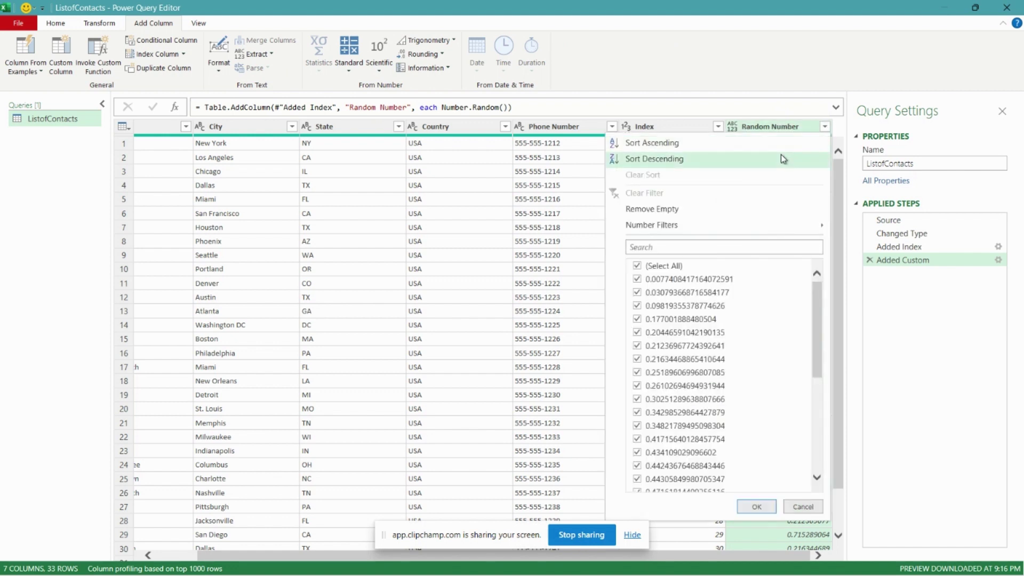
{"action": "left_click", "coordinate": [717, 145]}
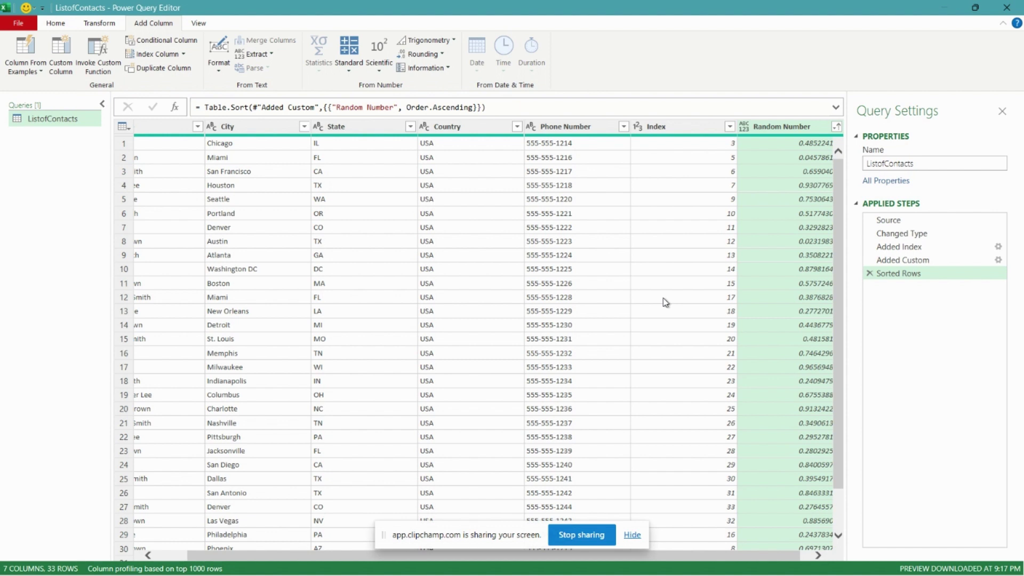
Choose Close & Load To... so the Import Data options appear.
{"action": "left_click", "coordinate": [70, 25]}
{"action": "left_click", "coordinate": [21, 72]}
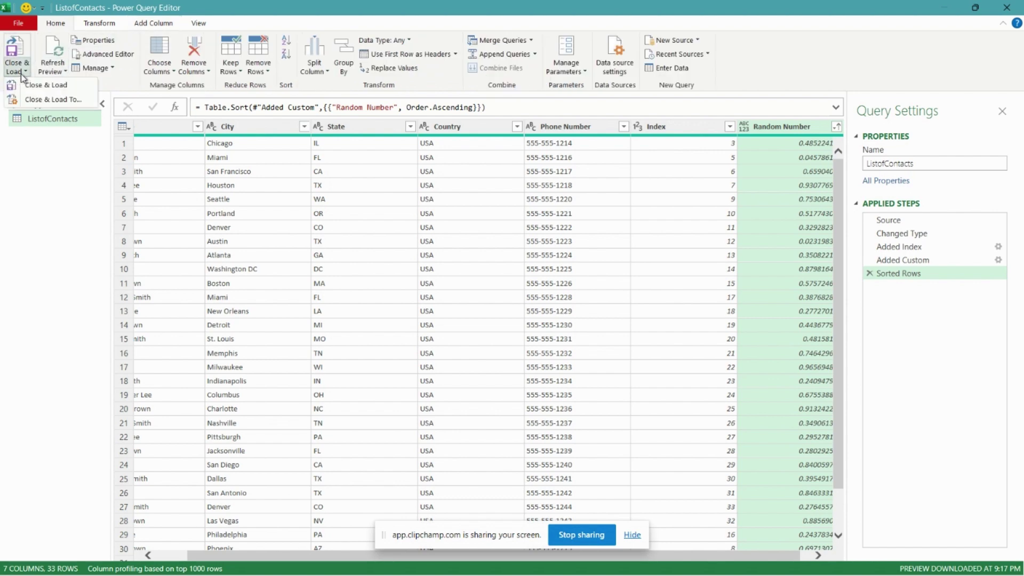
{"action": "left_click", "coordinate": [50, 101]}
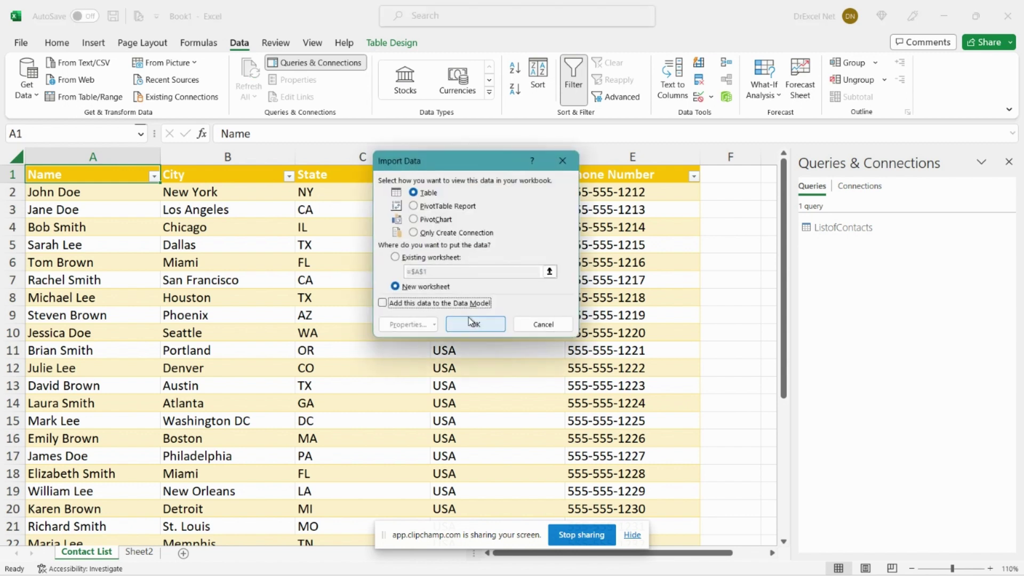
Load the query as a table on a new worksheet and refresh it.
{"action": "left_click", "coordinate": [473, 322]}
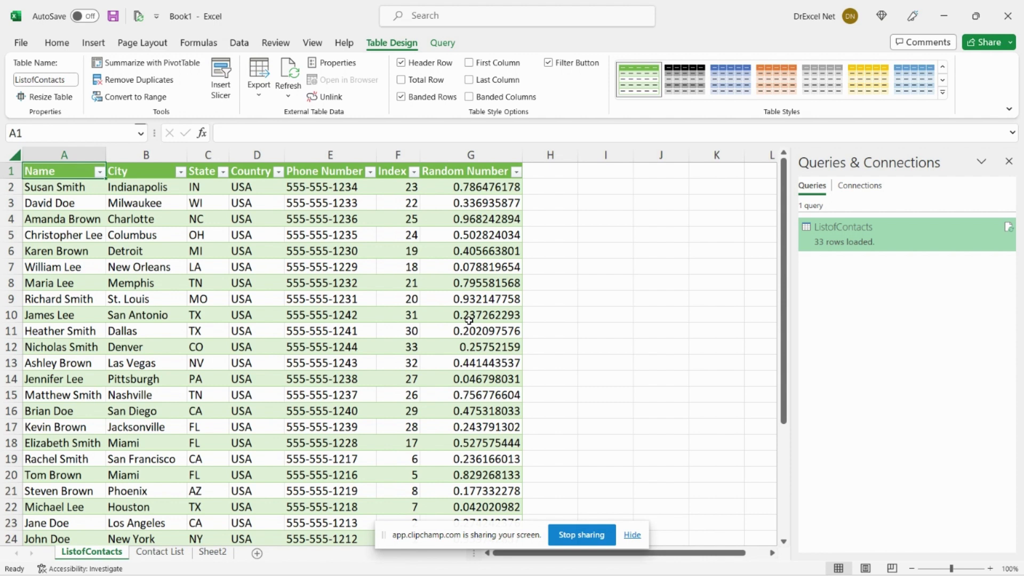
{"action": "right_click", "coordinate": [132, 172]}
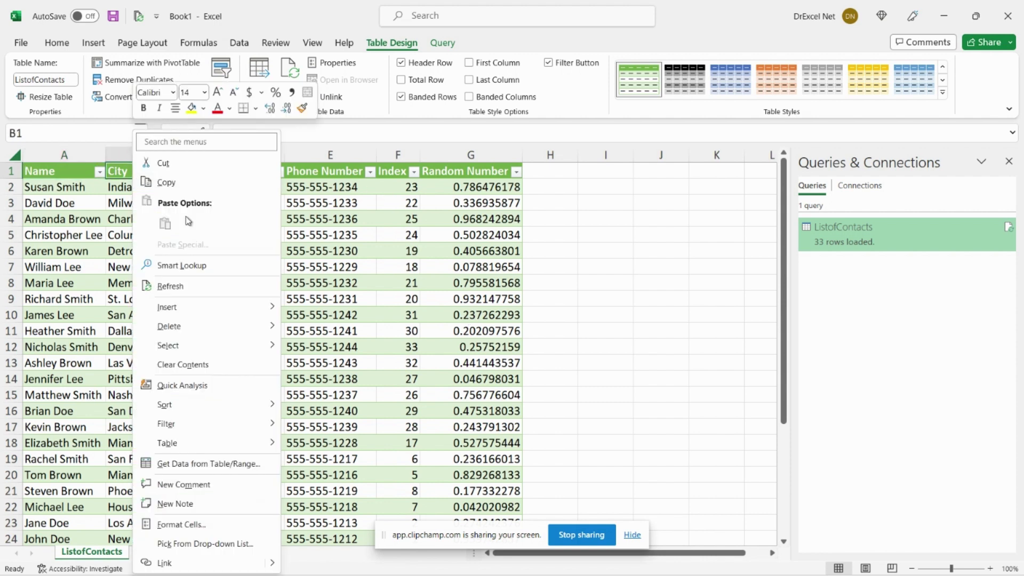
{"action": "left_click", "coordinate": [180, 287]}
Refresh the loaded table five more times, regenerating the Random Number values.
{"action": "right_click", "coordinate": [143, 173]}
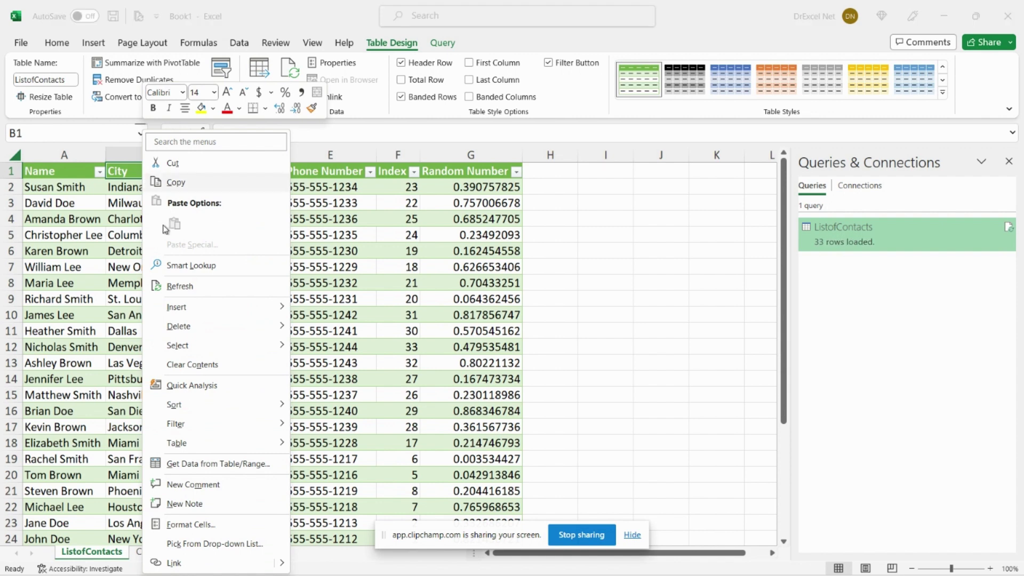
{"action": "left_click", "coordinate": [181, 286]}
{"action": "right_click", "coordinate": [164, 174]}
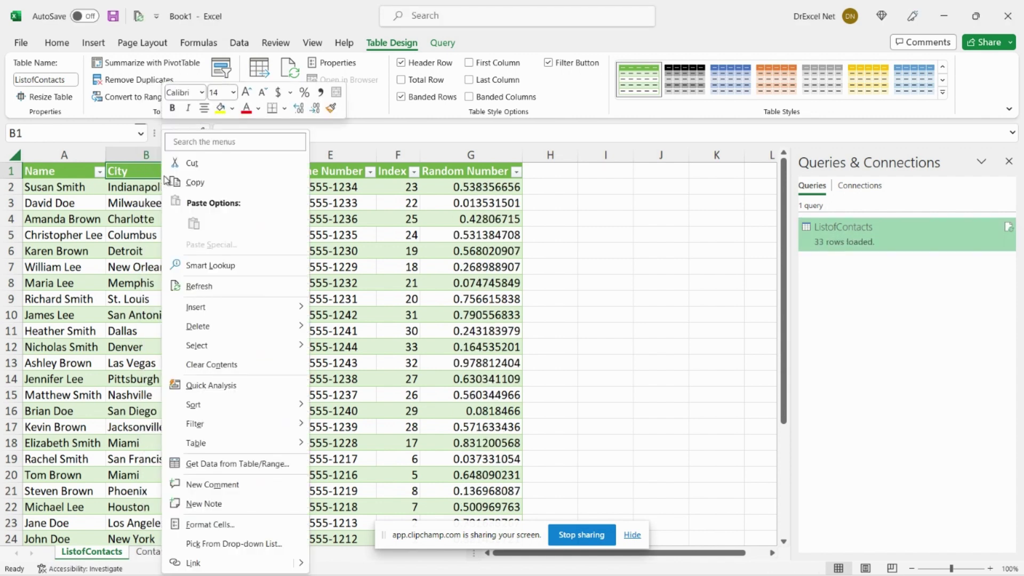
{"action": "left_click", "coordinate": [202, 286]}
{"action": "right_click", "coordinate": [160, 176]}
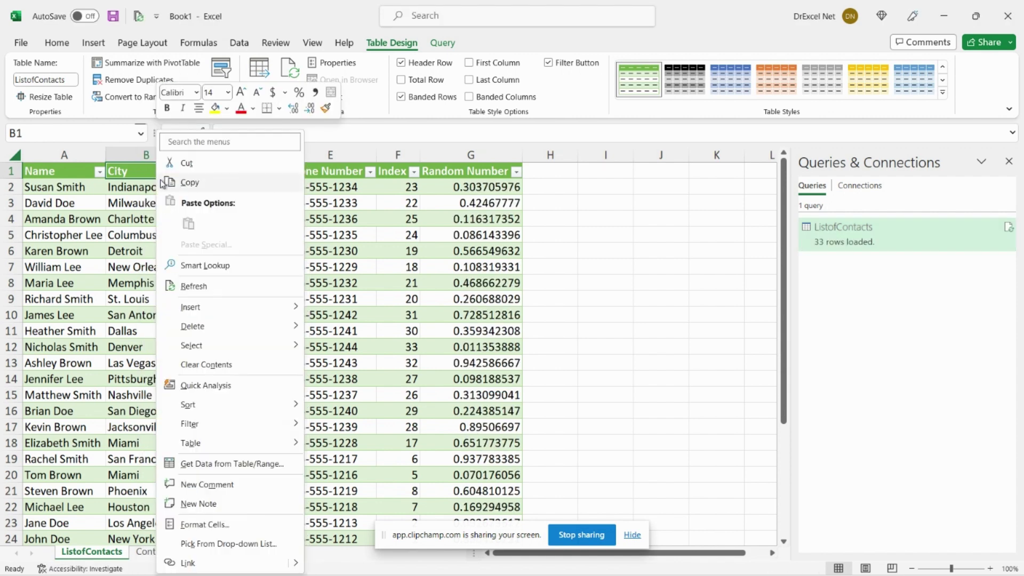
{"action": "left_click", "coordinate": [200, 287]}
{"action": "right_click", "coordinate": [152, 181]}
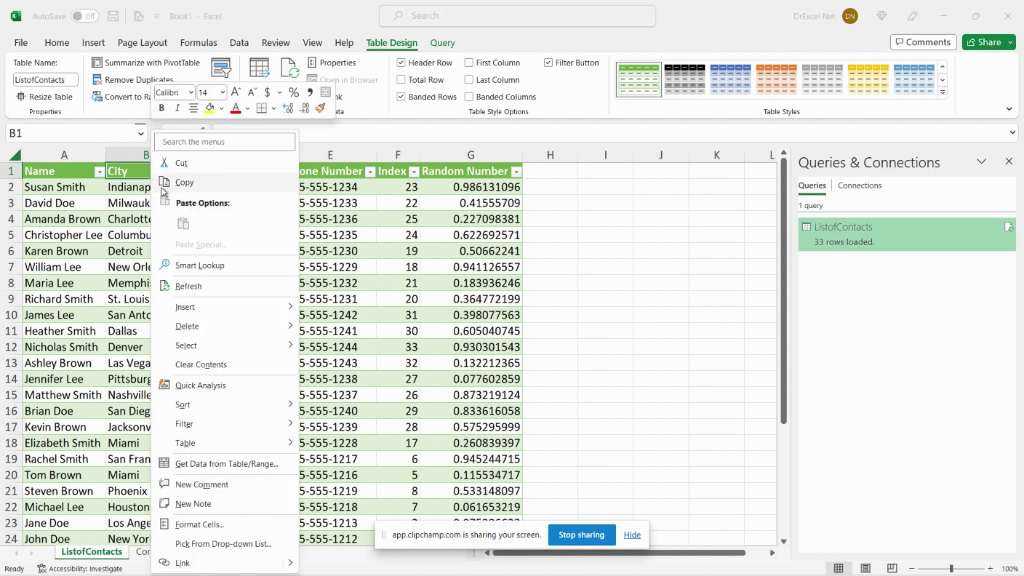
{"action": "left_click", "coordinate": [199, 287]}
{"action": "right_click", "coordinate": [156, 175]}
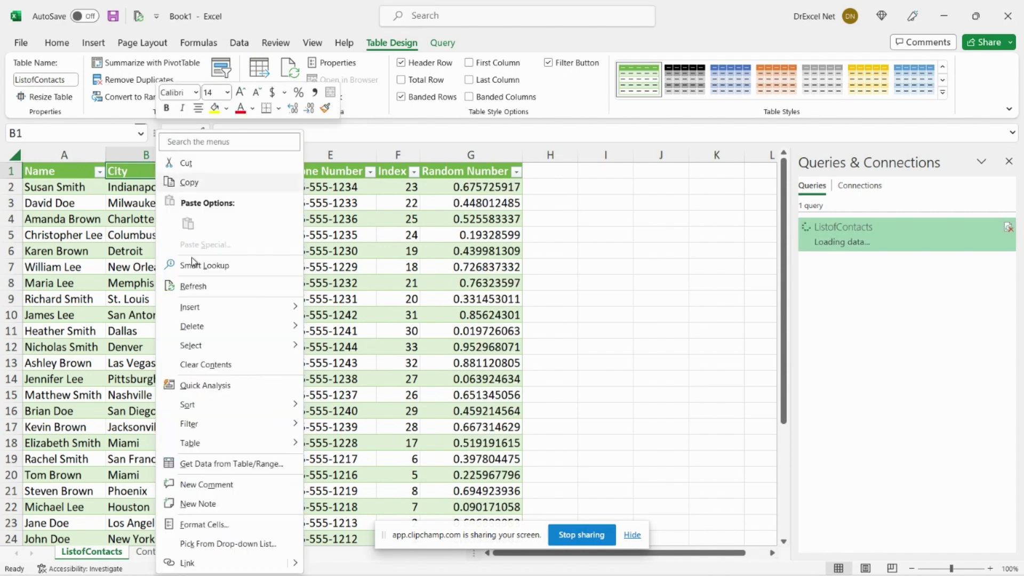
{"action": "left_click", "coordinate": [193, 287]}
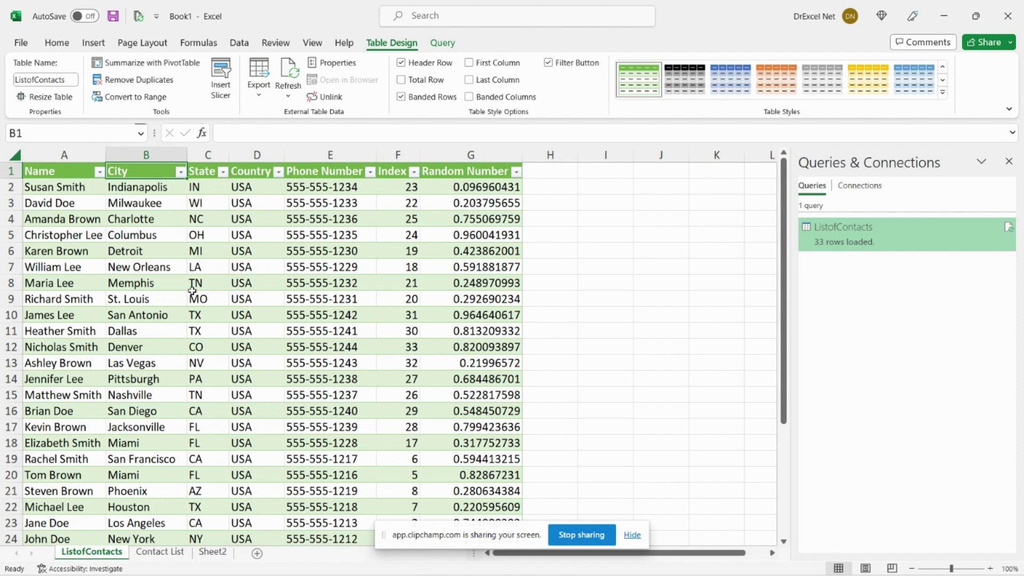
Reopen the ListofContacts query for editing from the Queries & Connections pane.
{"action": "left_click", "coordinate": [81, 169]}
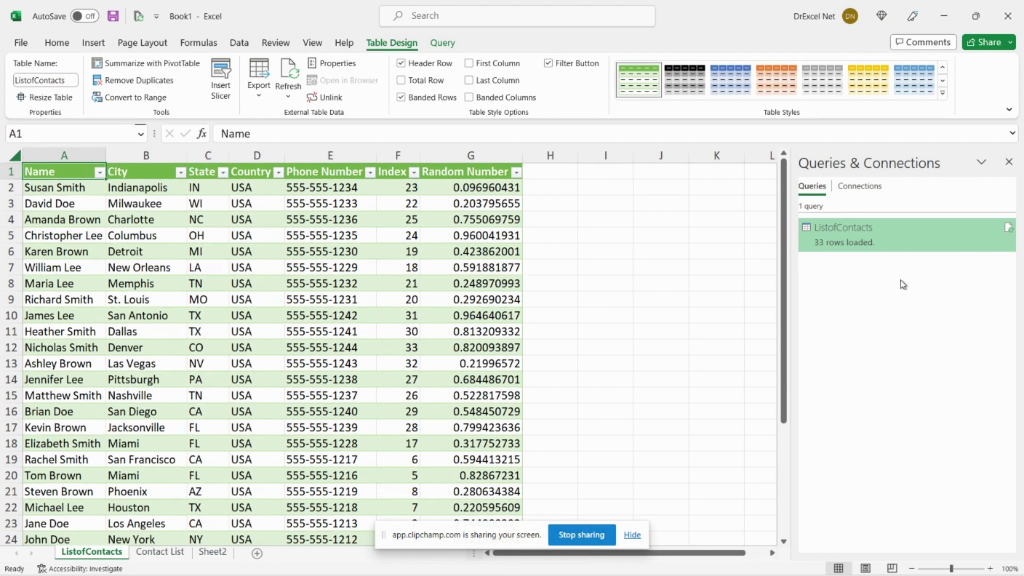
{"action": "right_click", "coordinate": [901, 239]}
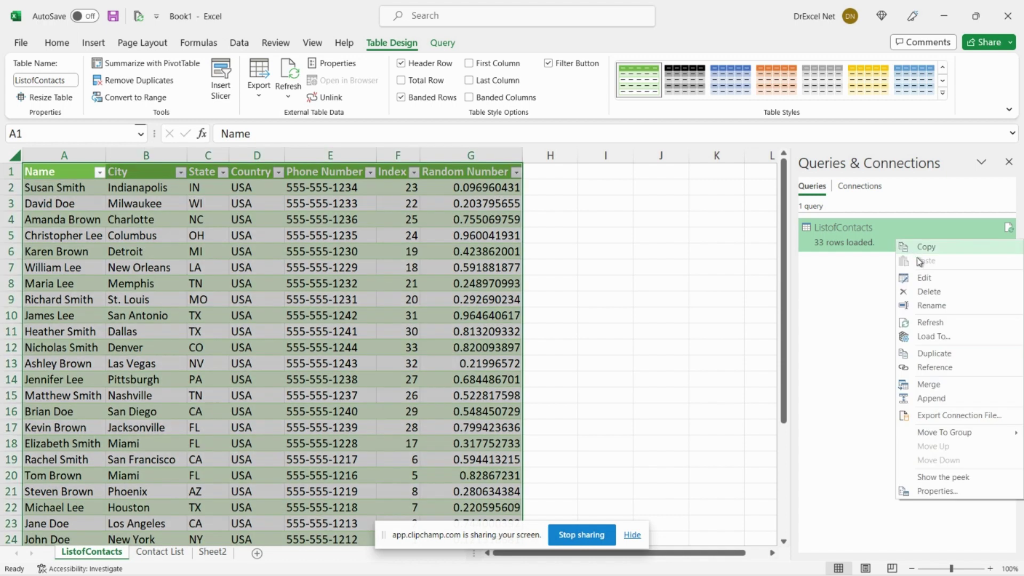
{"action": "left_click", "coordinate": [933, 278]}
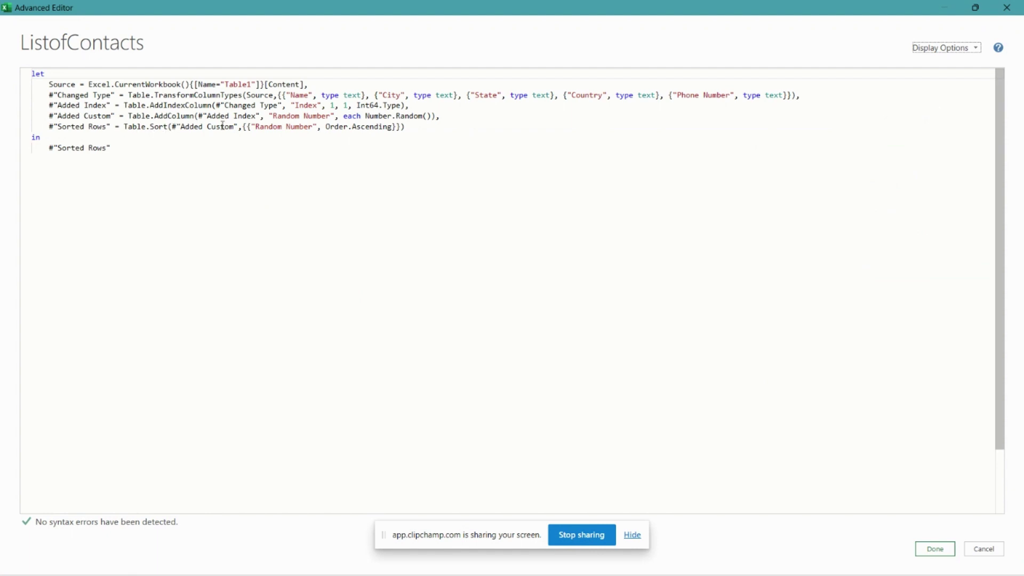
Wrap #"Added Custom" in Table.Buffer inside the Table.Sort call and apply the edited query.
{"action": "left_click", "coordinate": [172, 126]}
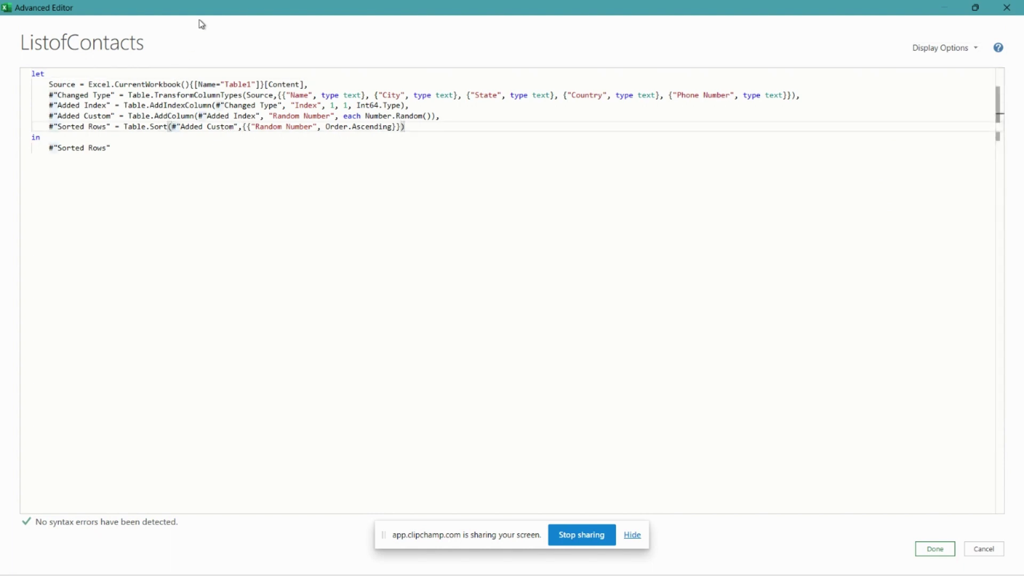
{"action": "type", "text": "Tabk"}
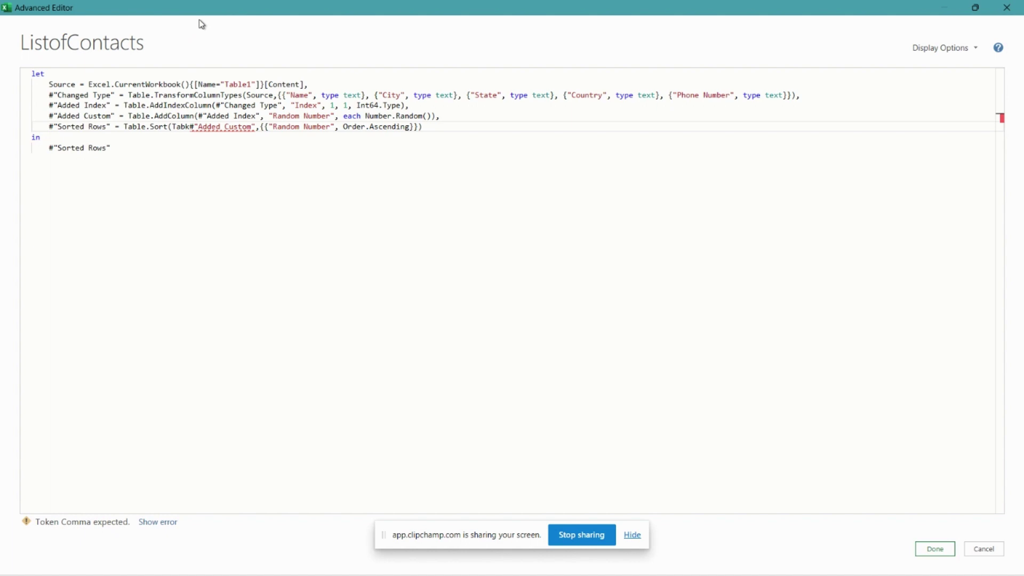
{"action": "key", "text": "BackSpace"}
{"action": "type", "text": "le.Buffer"}
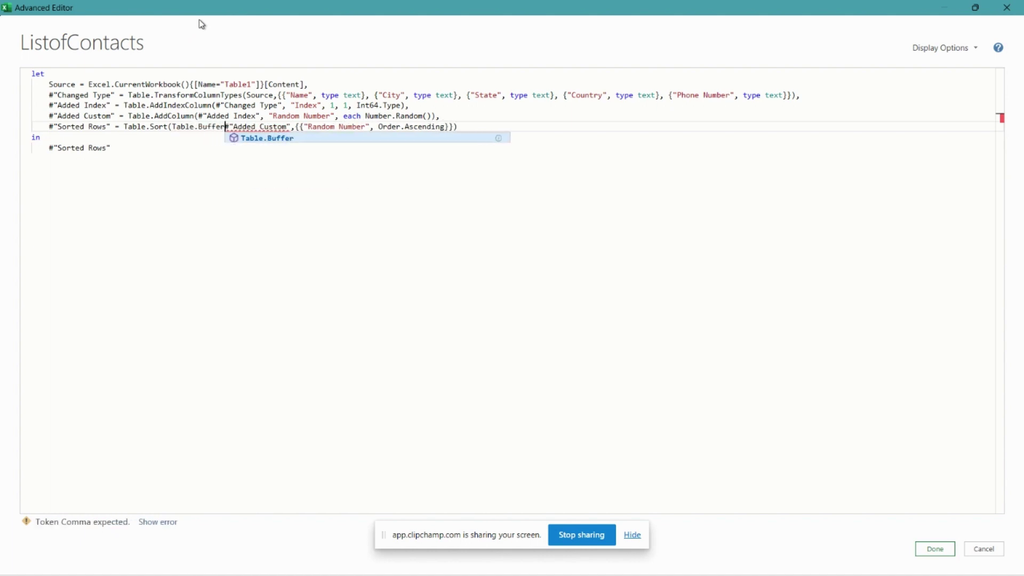
{"action": "type", "text": "("}
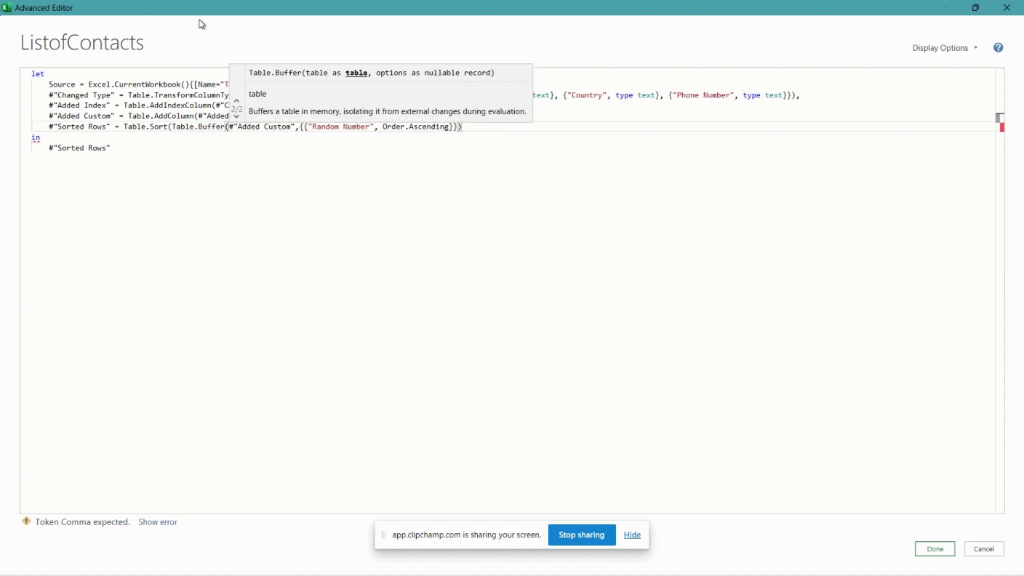
{"action": "left_click", "coordinate": [296, 126]}
{"action": "type", "text": ")"}
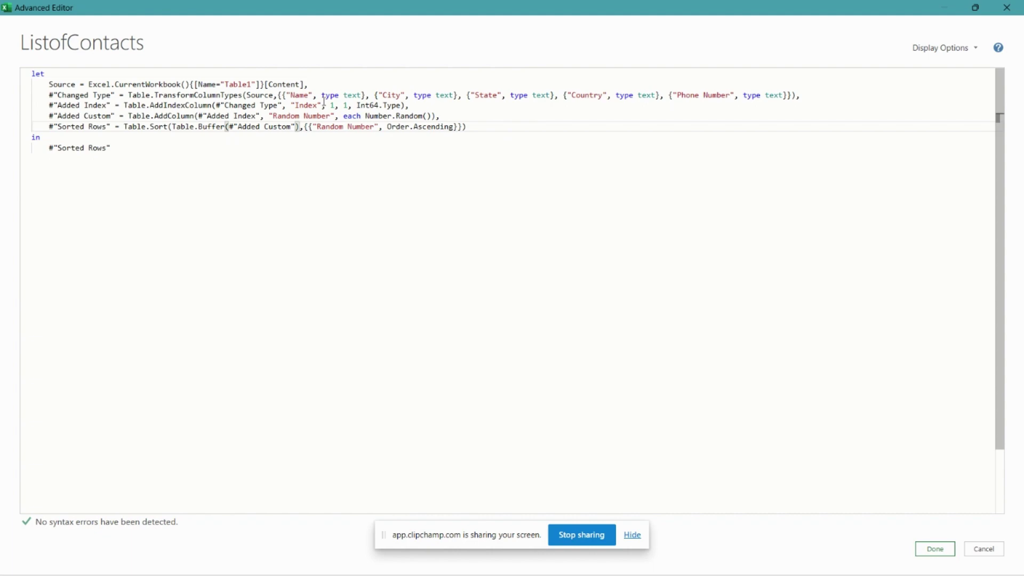
{"action": "left_click", "coordinate": [935, 549]}
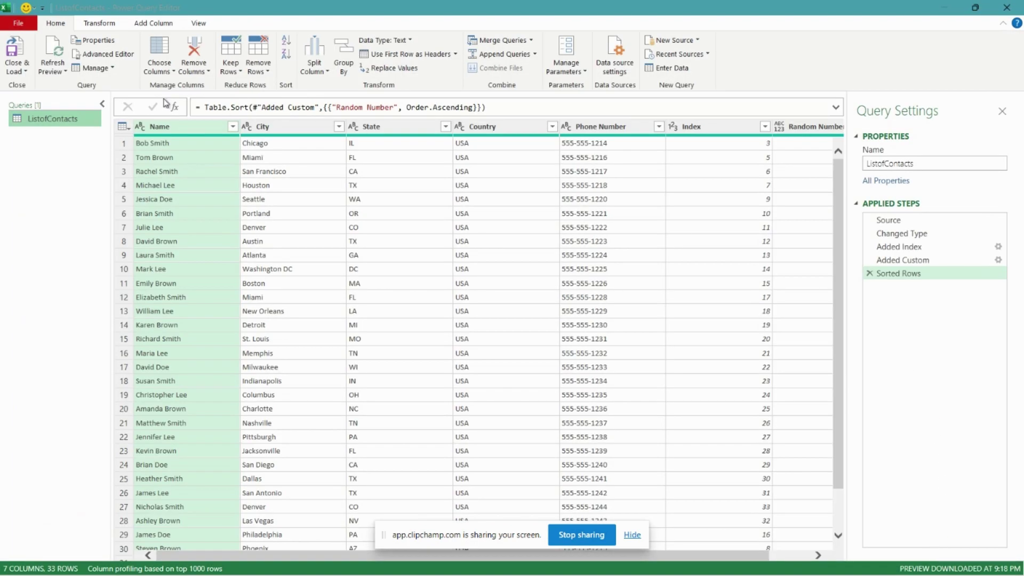
Close & Load the query into the ListofContacts sheet and refresh it to reshuffle the contacts.
{"action": "left_click", "coordinate": [18, 52]}
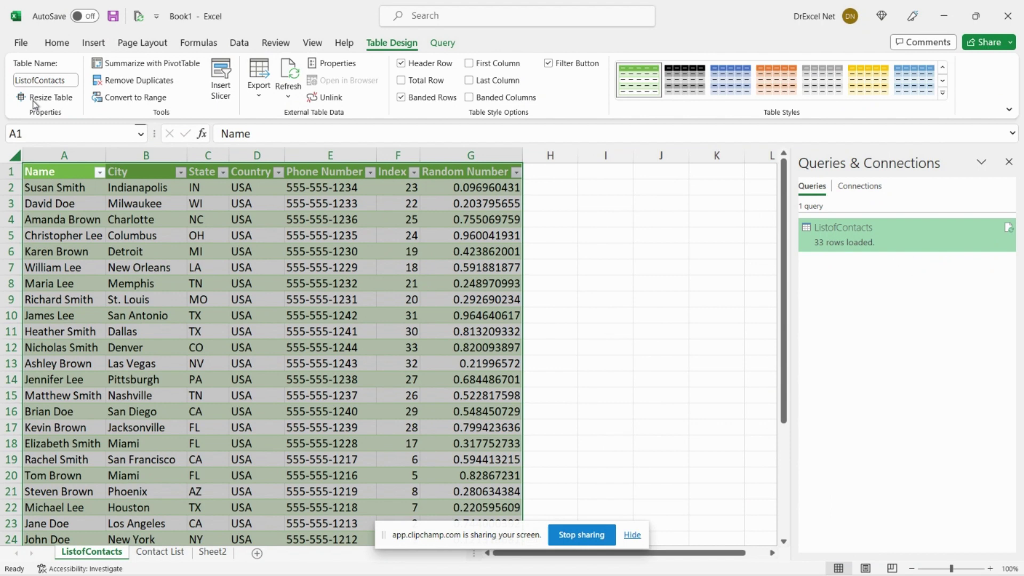
{"action": "key", "text": "ctrl+alt+F5"}
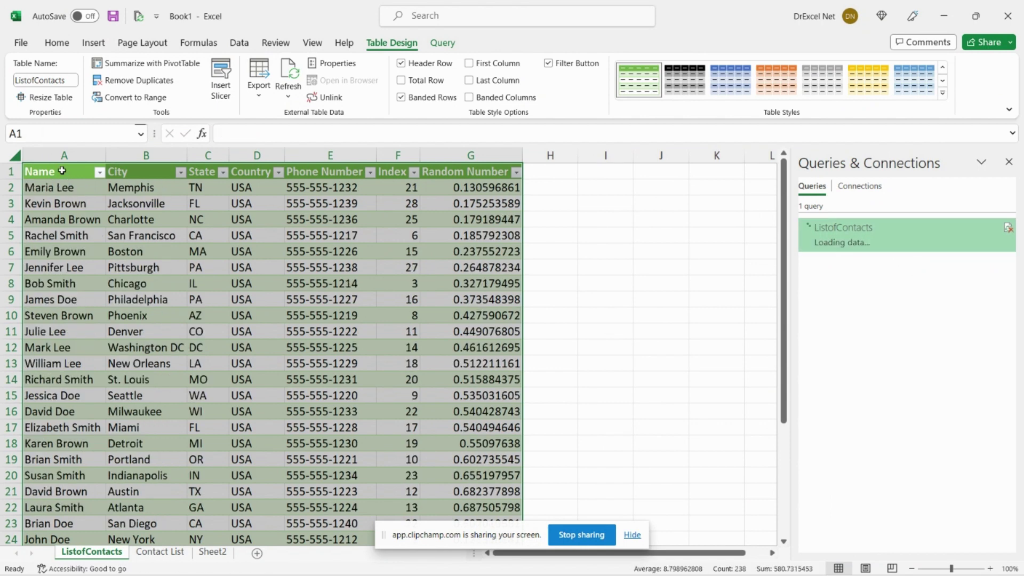
{"action": "left_click", "coordinate": [159, 176]}
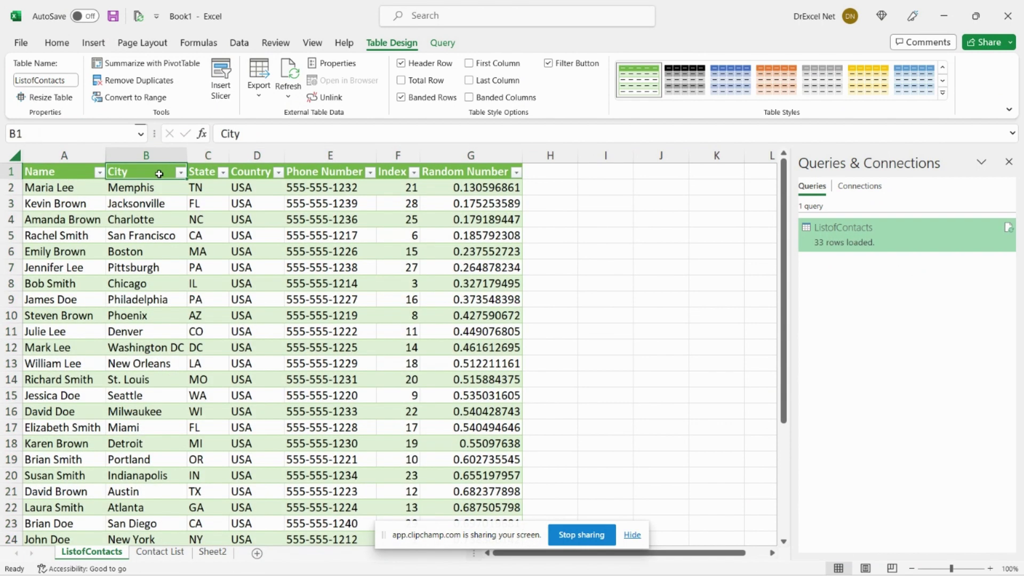
{"action": "right_click", "coordinate": [161, 178]}
{"action": "left_click", "coordinate": [198, 286]}
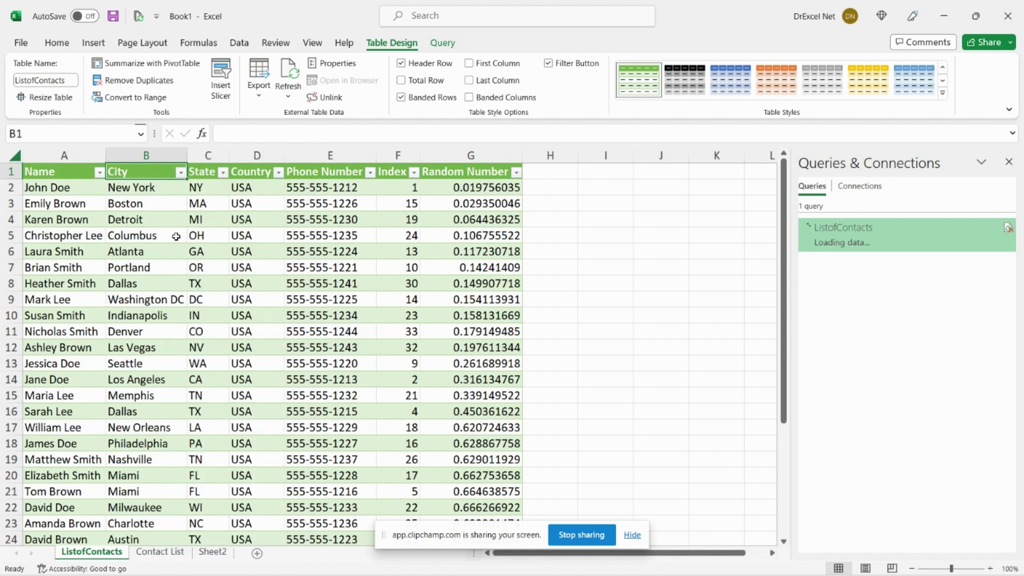
Refresh the ListofContacts table three more times, giving a new random row order each time.
{"action": "right_click", "coordinate": [148, 172]}
{"action": "left_click", "coordinate": [192, 288]}
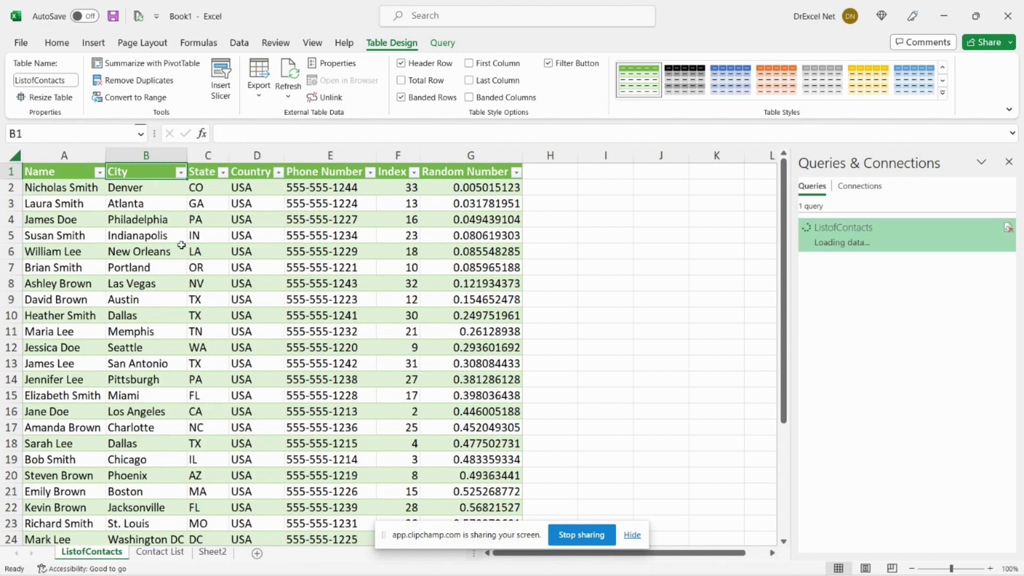
{"action": "right_click", "coordinate": [155, 176]}
{"action": "left_click", "coordinate": [194, 286]}
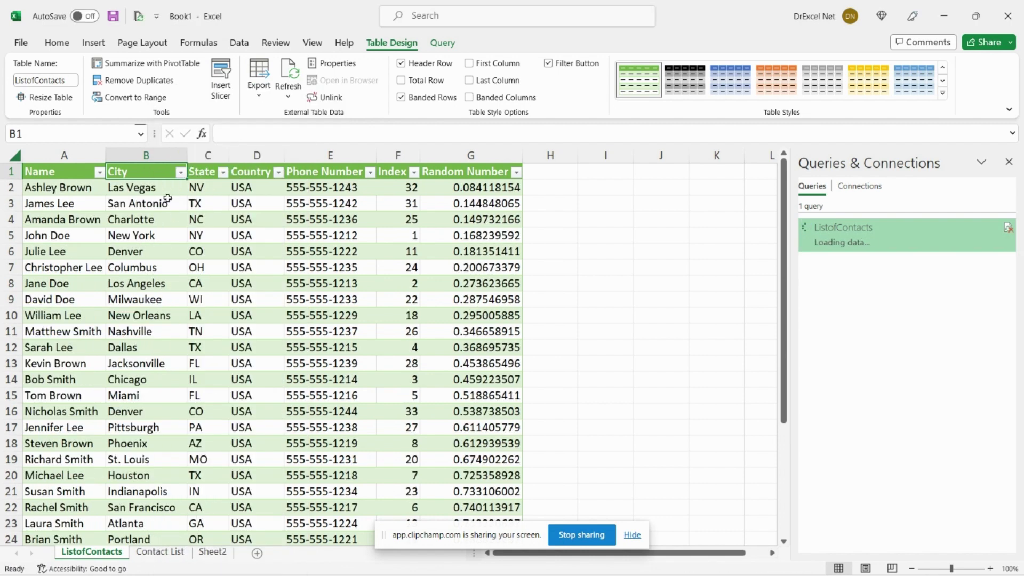
{"action": "right_click", "coordinate": [153, 165]}
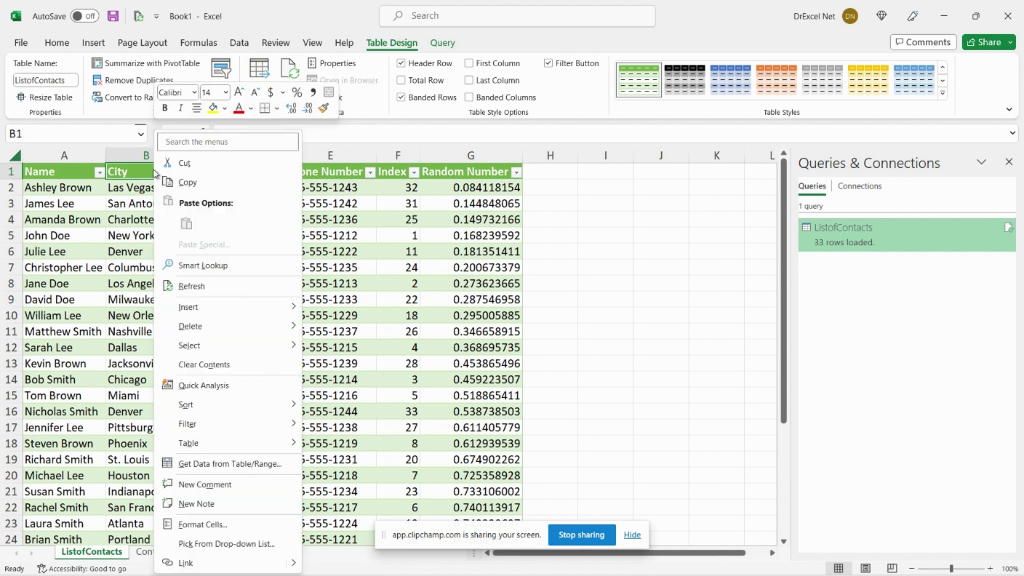
{"action": "left_click", "coordinate": [193, 285]}
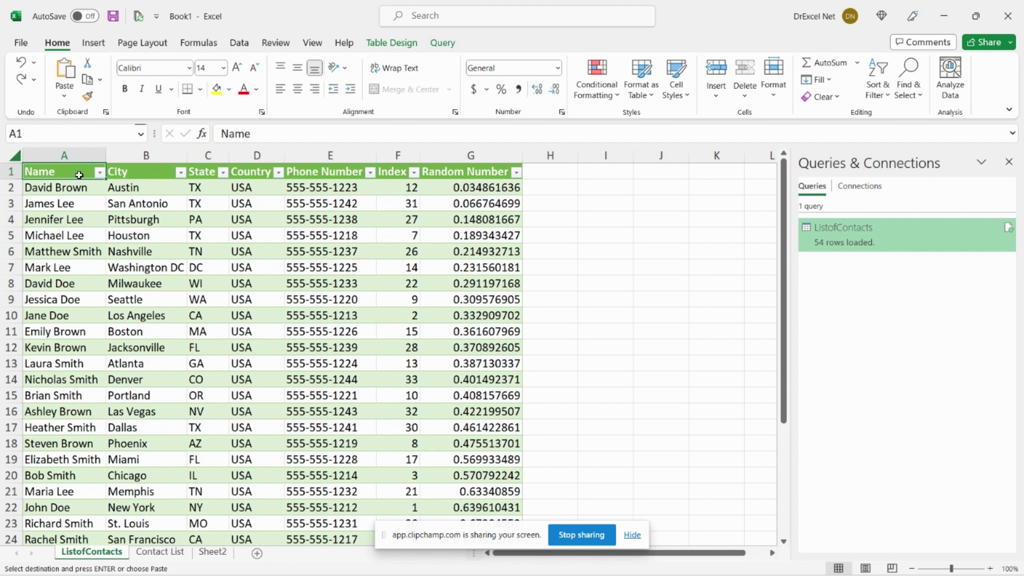
Paste the copied contacts into A35 on the Contact List sheet, below the existing list.
{"action": "left_click", "coordinate": [160, 551]}
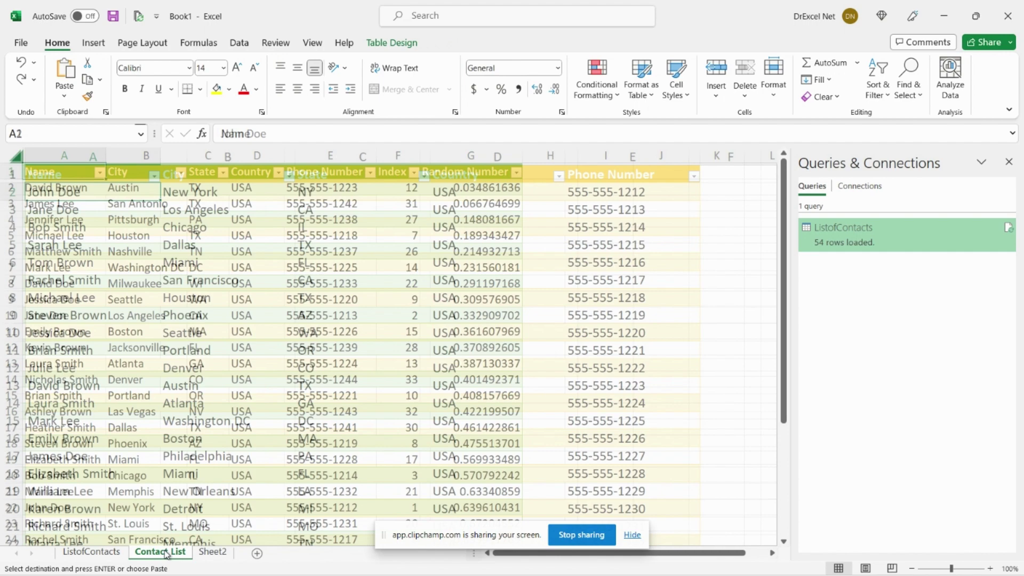
{"action": "scroll", "coordinate": [131, 361], "scroll_direction": "down", "scroll_amount": 9}
{"action": "right_click", "coordinate": [117, 298]}
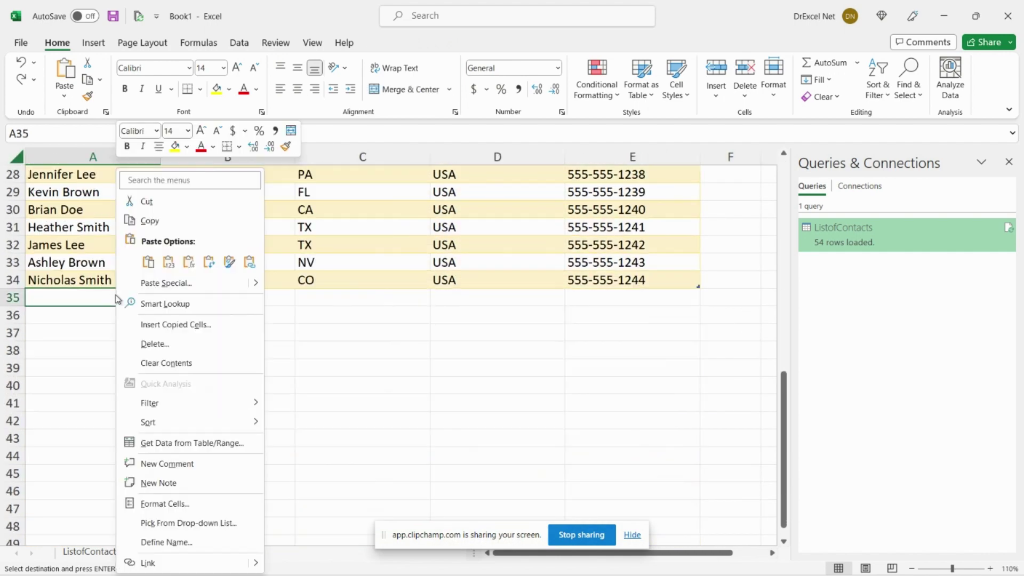
{"action": "left_click", "coordinate": [168, 262]}
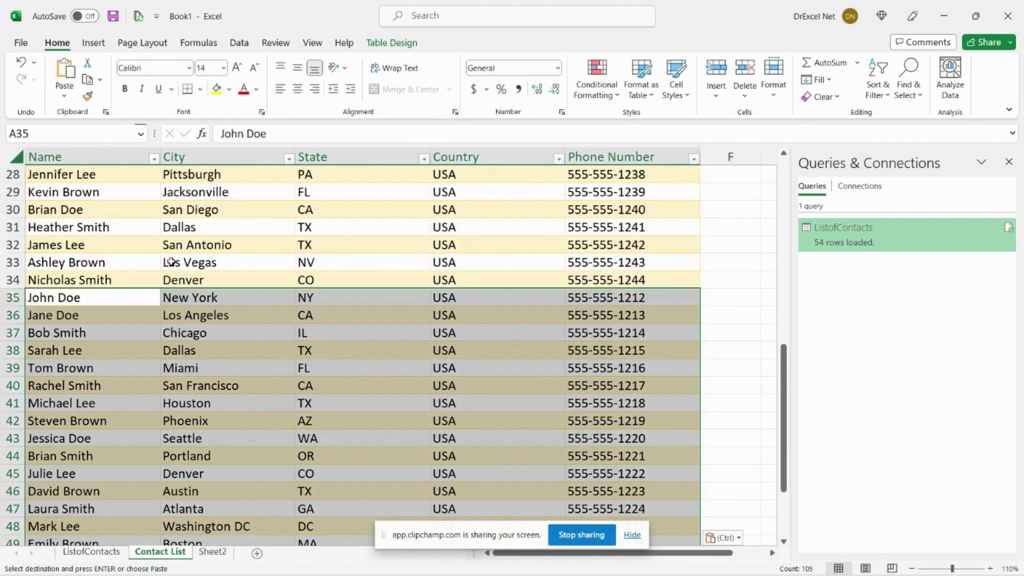
Refresh the ListofContacts table to pull in the newly added contacts.
{"action": "left_click", "coordinate": [110, 553]}
{"action": "right_click", "coordinate": [250, 171]}
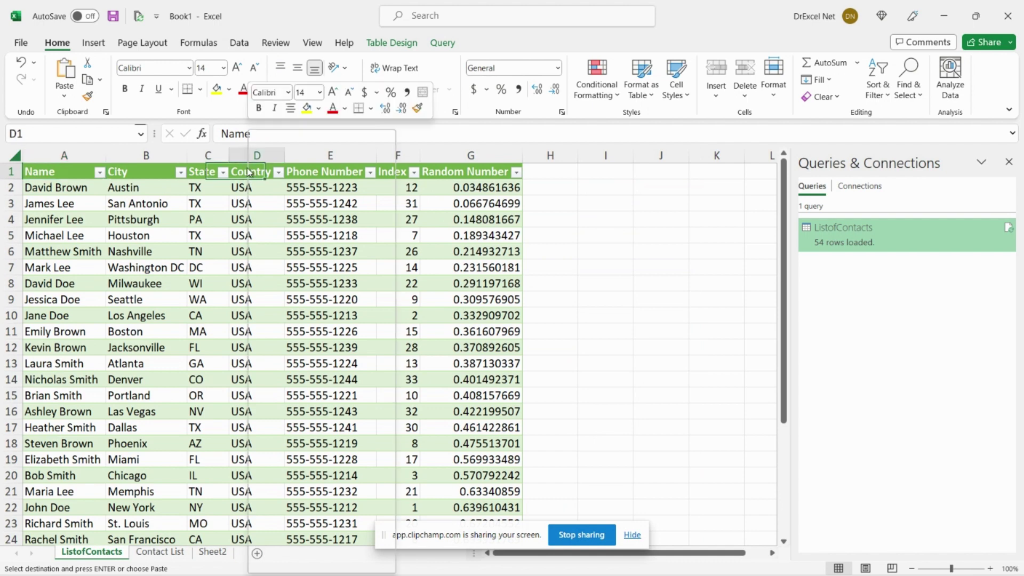
{"action": "left_click", "coordinate": [300, 286]}
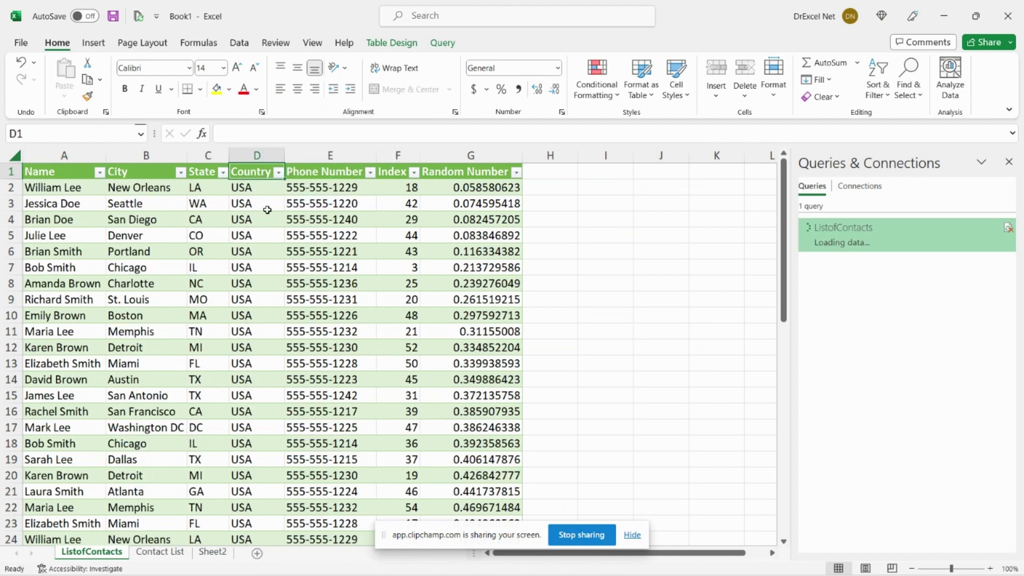
Refresh the ListofContacts table three more times to reshuffle all 54 contacts, then select A1.
{"action": "right_click", "coordinate": [260, 176]}
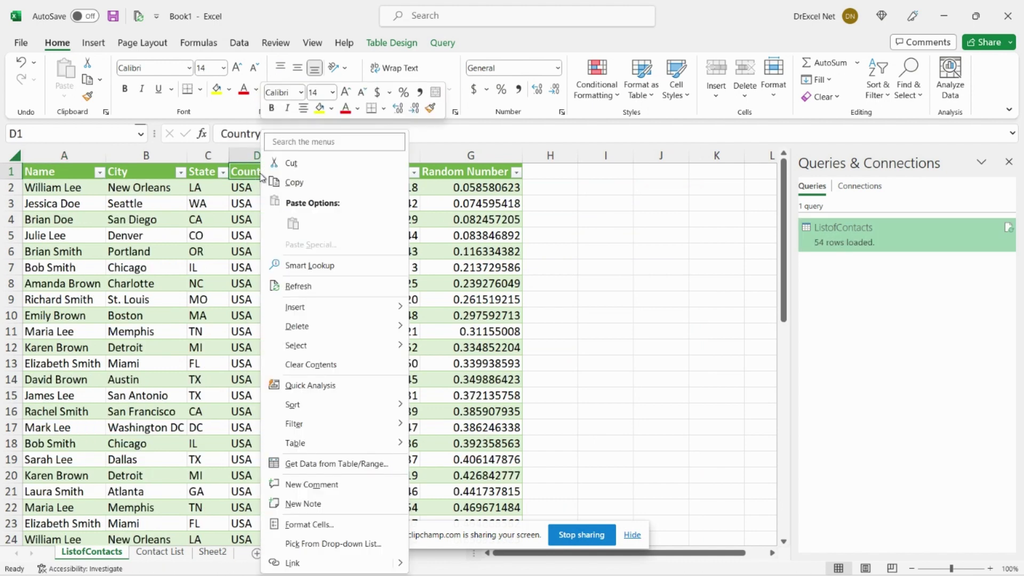
{"action": "left_click", "coordinate": [304, 287]}
{"action": "scroll", "coordinate": [315, 256], "scroll_direction": "down", "scroll_amount": 13}
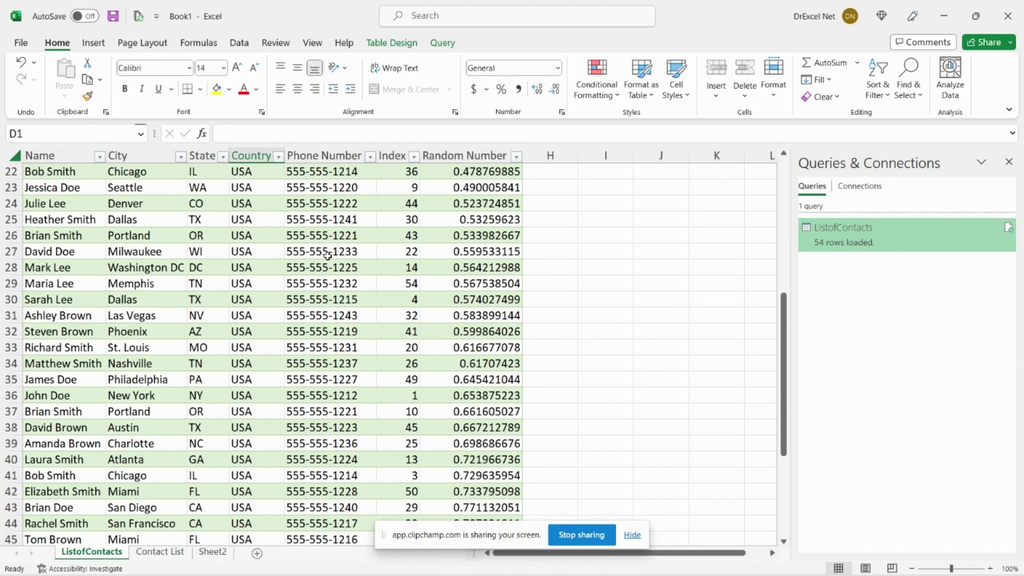
{"action": "scroll", "coordinate": [326, 262], "scroll_direction": "up", "scroll_amount": 13}
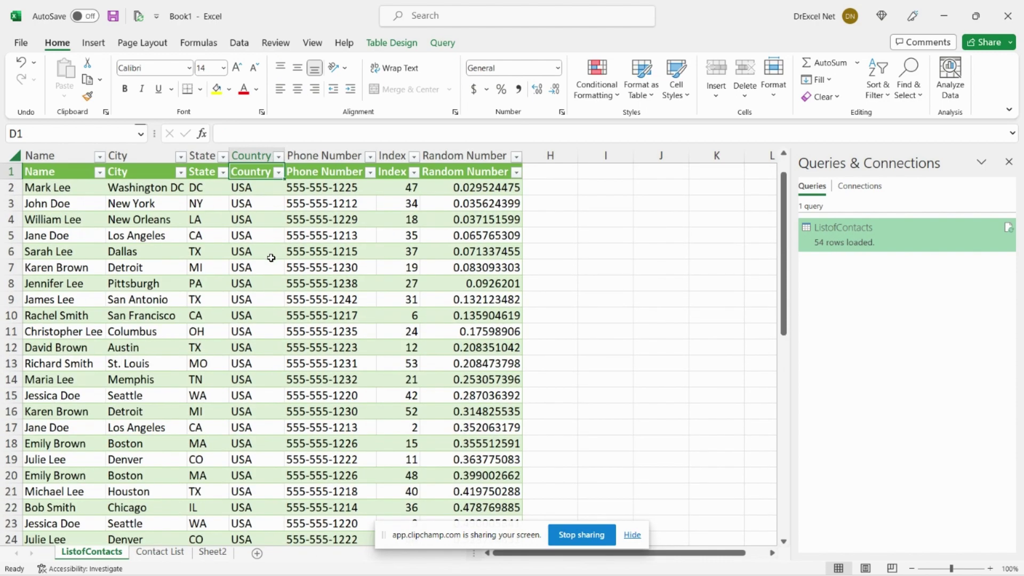
{"action": "right_click", "coordinate": [243, 173]}
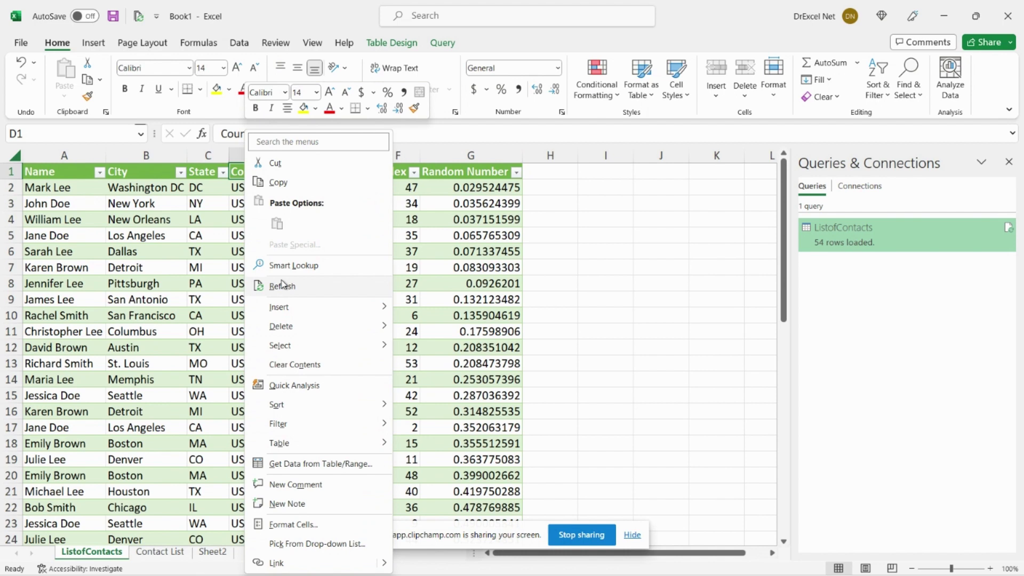
{"action": "left_click", "coordinate": [280, 261]}
{"action": "right_click", "coordinate": [247, 175]}
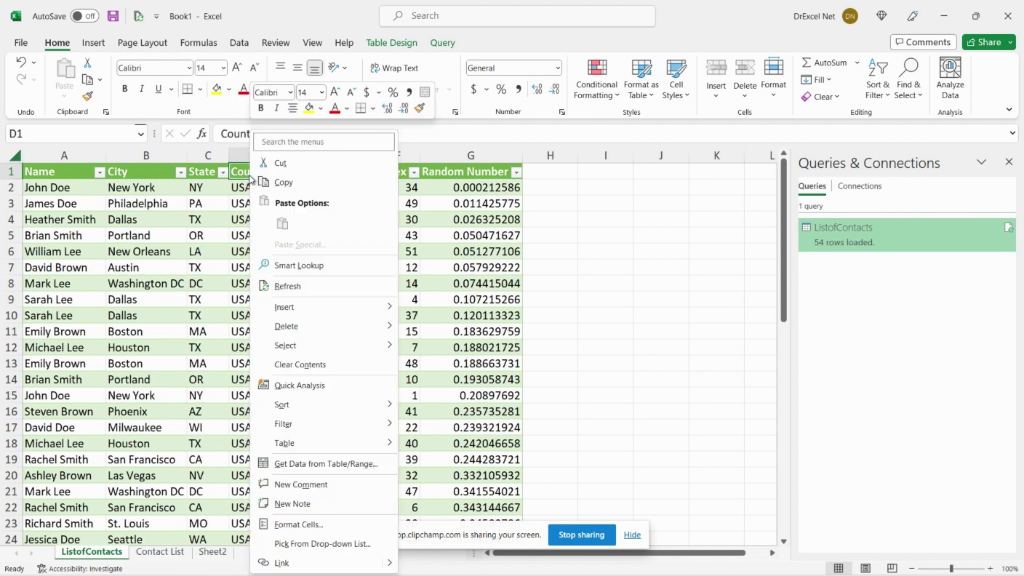
{"action": "left_click", "coordinate": [290, 282]}
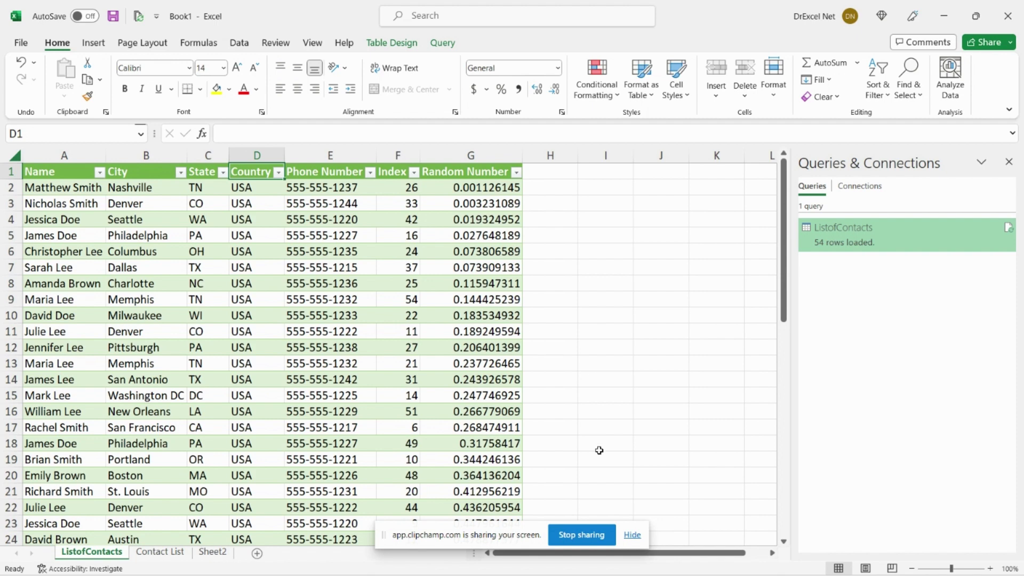
{"action": "left_click", "coordinate": [79, 170]}
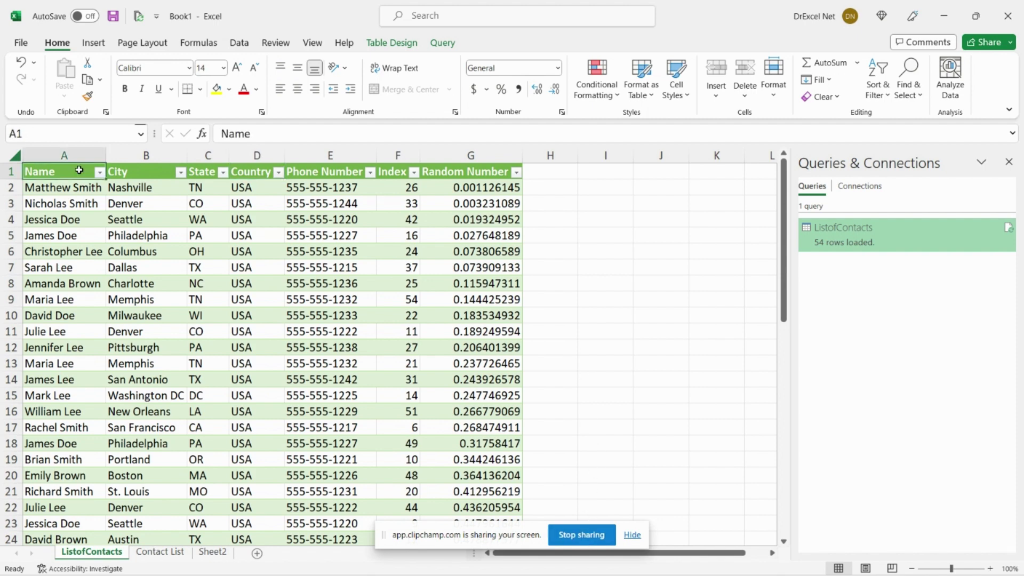